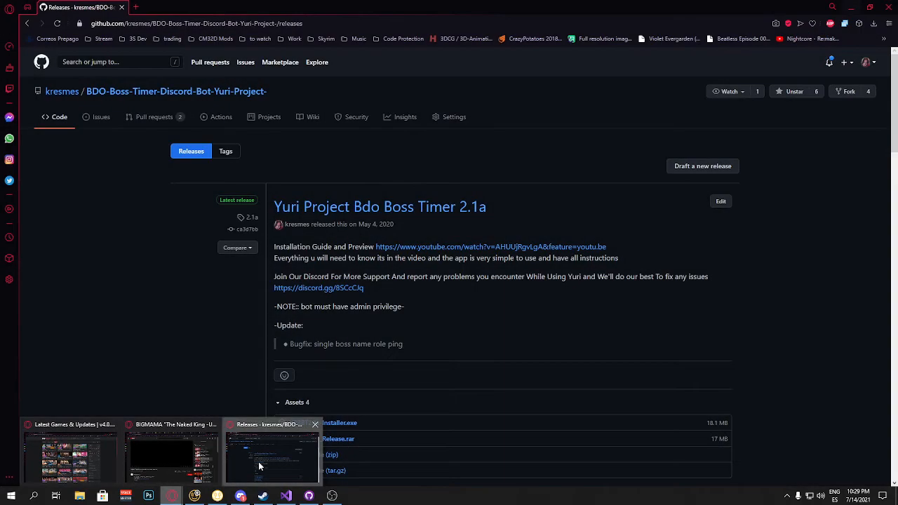
Step: Review the Yuri Project Bdo Boss Timer release assets on the GitHub releases page
{"action": "left_click", "coordinate": [258, 462]}
{"action": "scroll", "coordinate": [231, 244], "scroll_direction": "down", "scroll_amount": 3}
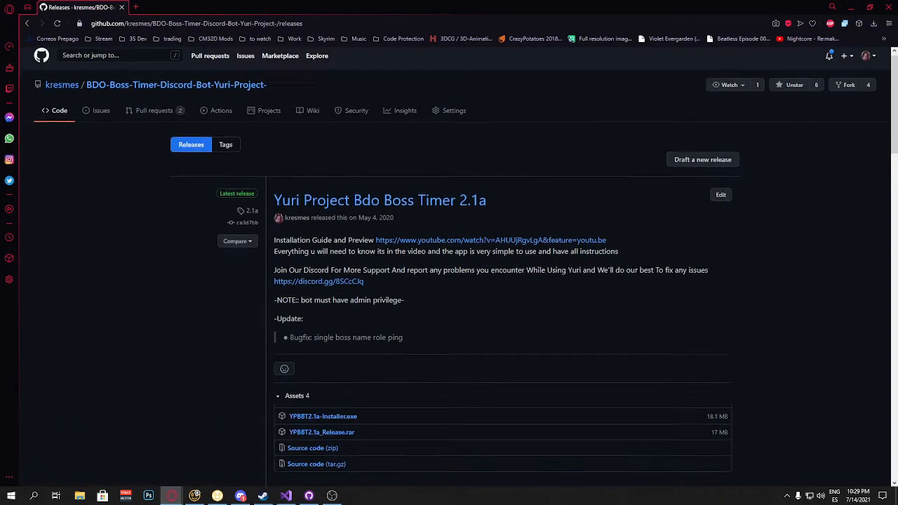
{"action": "scroll", "coordinate": [343, 365], "scroll_direction": "up", "scroll_amount": 2}
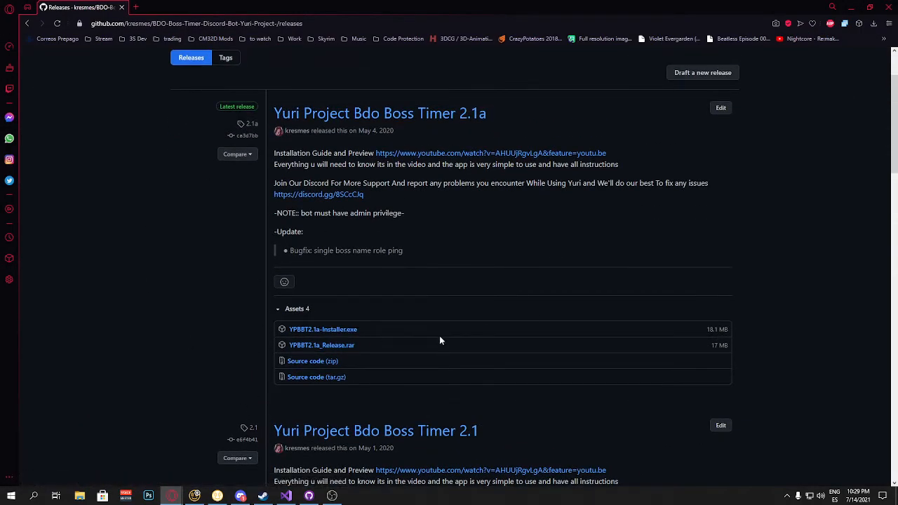
{"action": "left_click", "coordinate": [852, 6]}
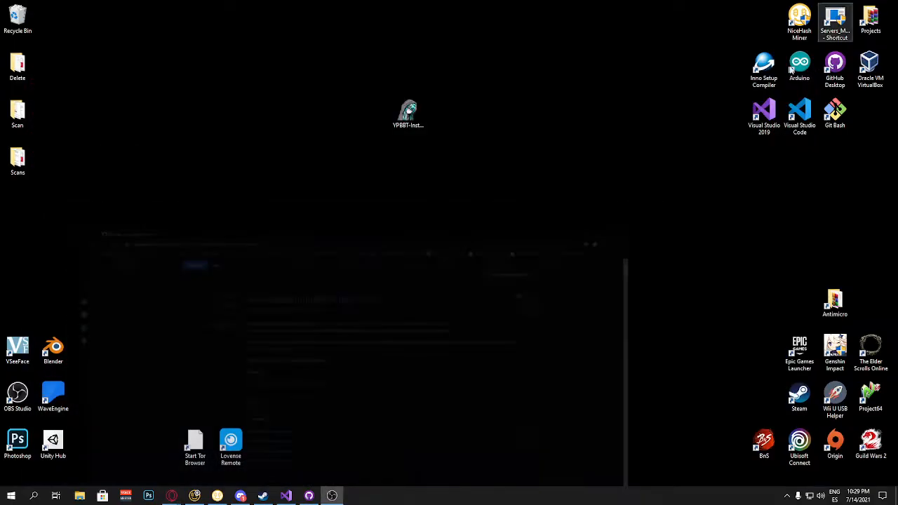
Step: Run the YPBBT installer with the default destination folder and a desktop shortcut, finishing with the app launched
{"action": "left_click", "coordinate": [409, 116]}
{"action": "double_click", "coordinate": [408, 116]}
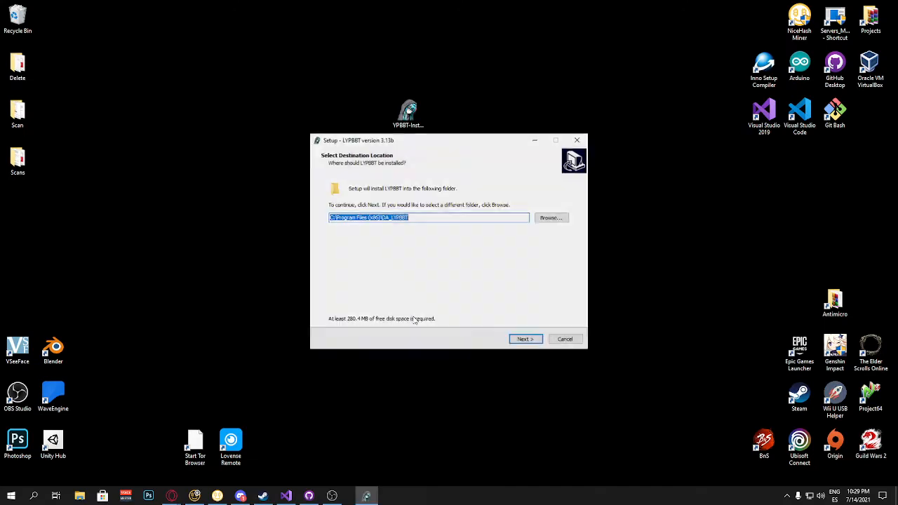
{"action": "left_click", "coordinate": [523, 339]}
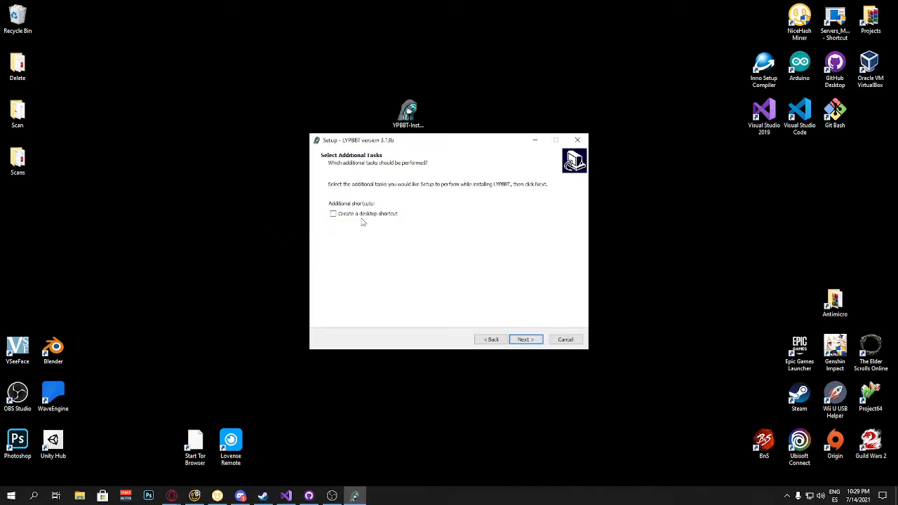
{"action": "left_click", "coordinate": [528, 339]}
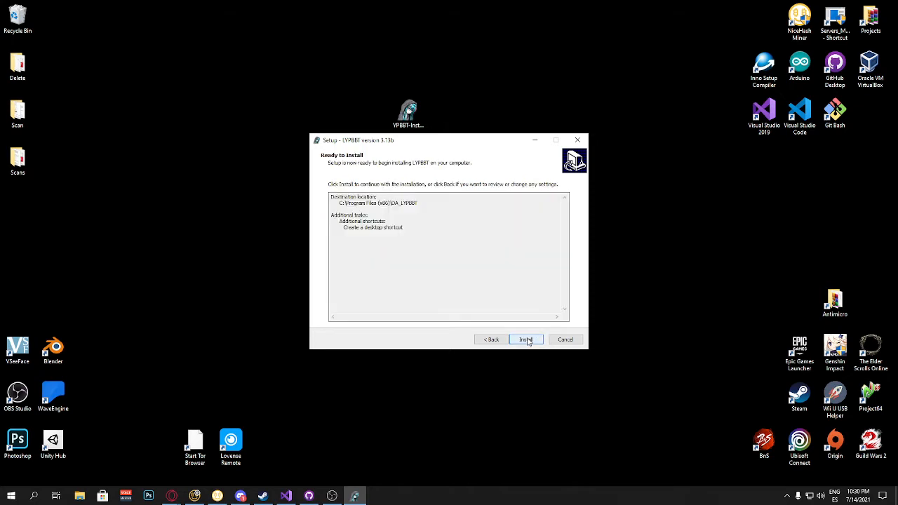
{"action": "left_click", "coordinate": [527, 340]}
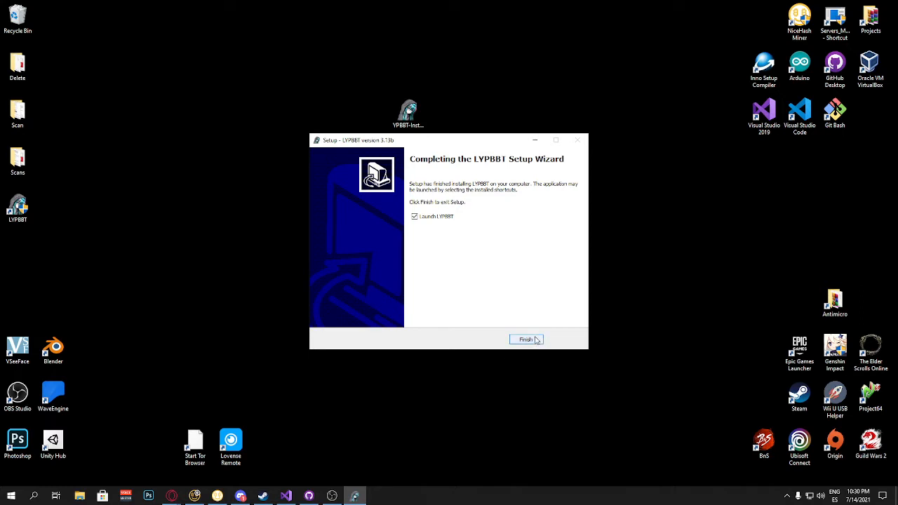
{"action": "left_click", "coordinate": [526, 339]}
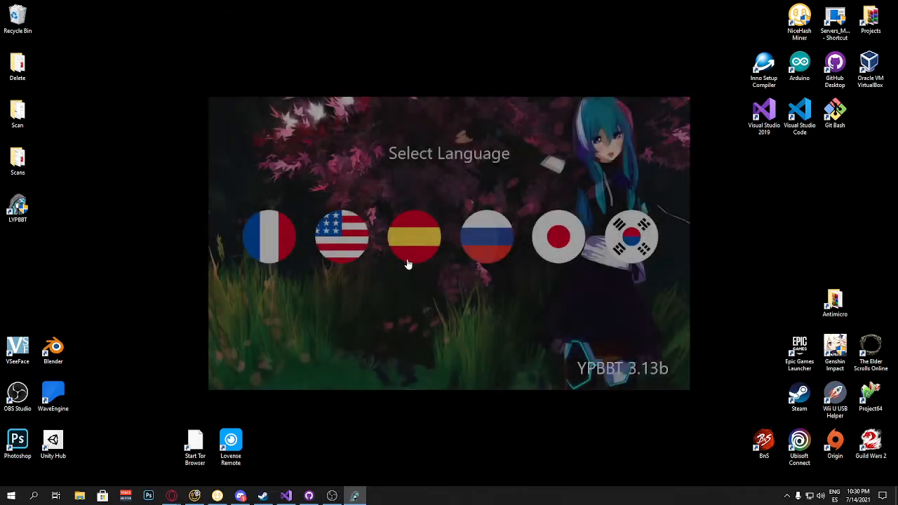
Step: Choose English as the wizard language and continue past the welcome screen
{"action": "left_click", "coordinate": [356, 237]}
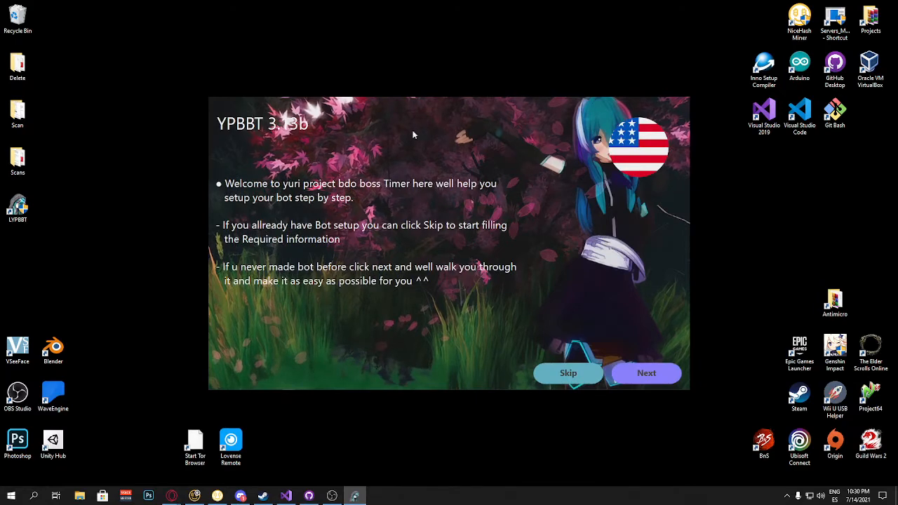
{"action": "left_click", "coordinate": [646, 372]}
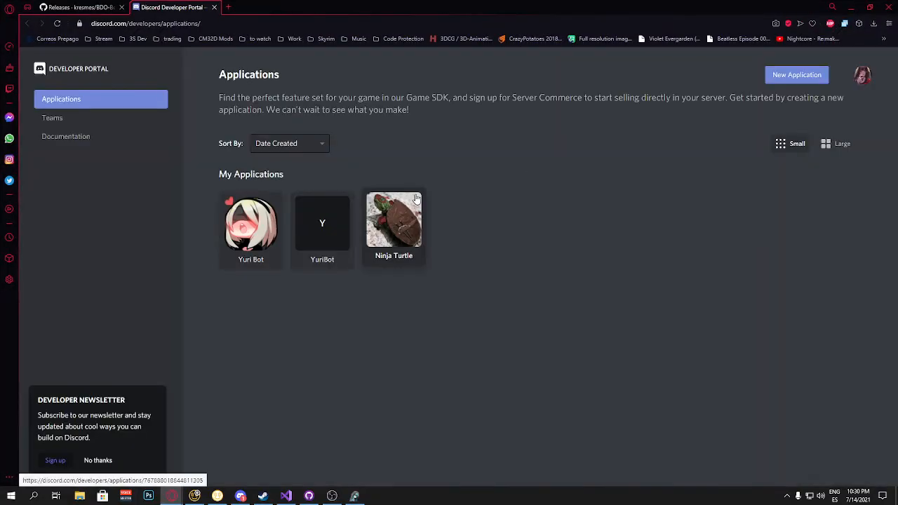
Step: Create a new Discord application named Bdo boss timer in the Developer Portal
{"action": "left_click", "coordinate": [818, 75]}
{"action": "left_click", "coordinate": [439, 274]}
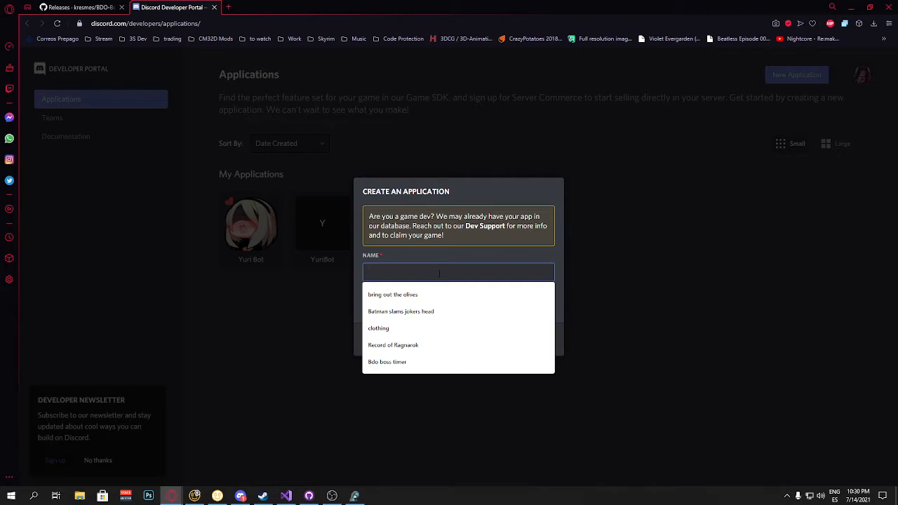
{"action": "type", "text": "V"}
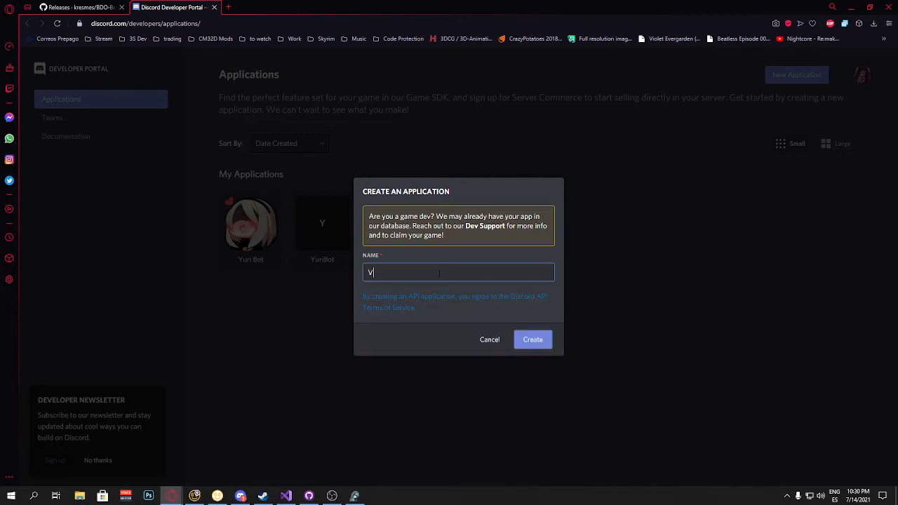
{"action": "type", "text": "Bdo"}
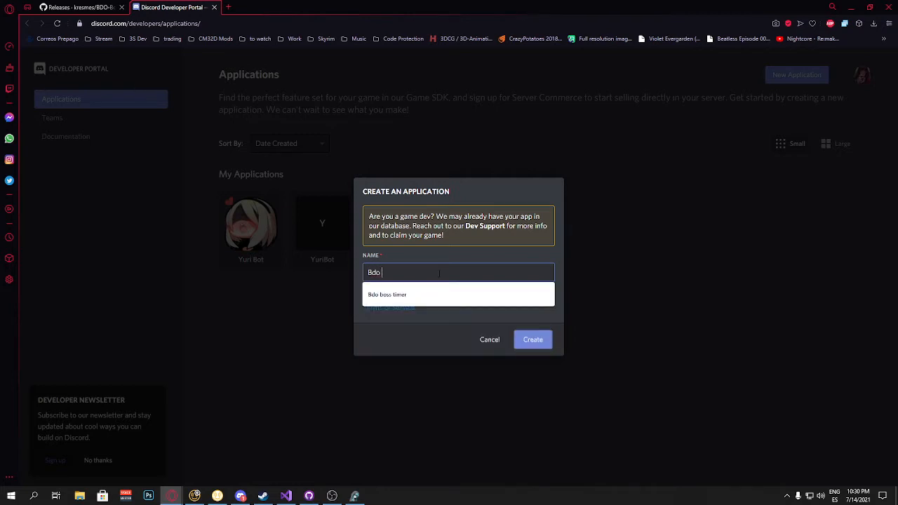
{"action": "left_click", "coordinate": [466, 294]}
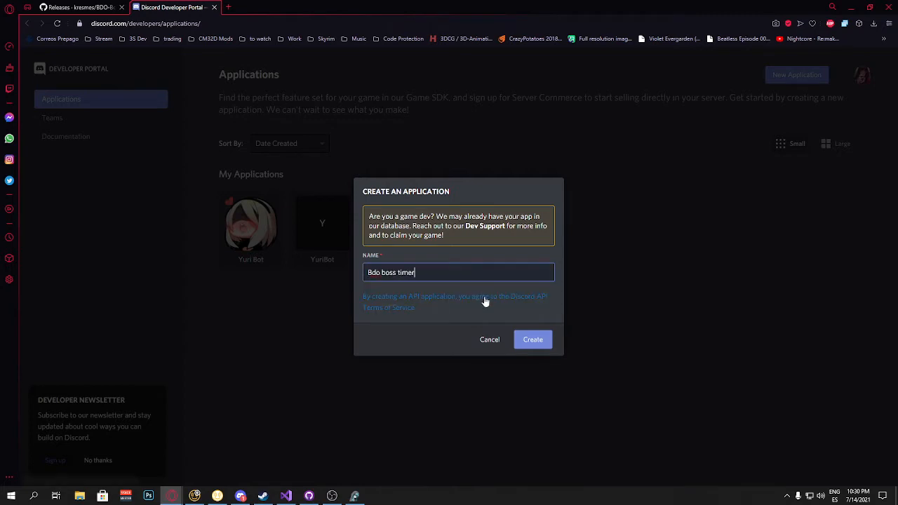
{"action": "left_click", "coordinate": [533, 343]}
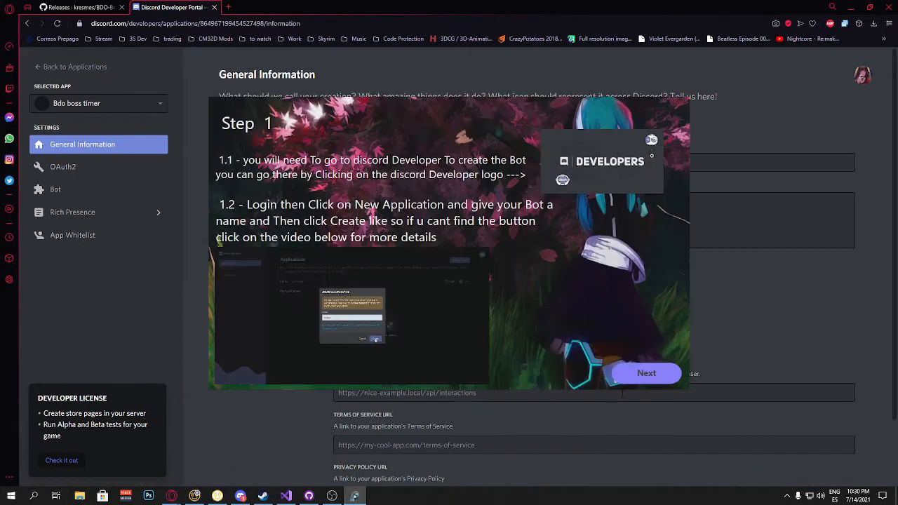
Step: Advance the wizard to step 2 and add a bot user to the application
{"action": "left_click", "coordinate": [643, 375]}
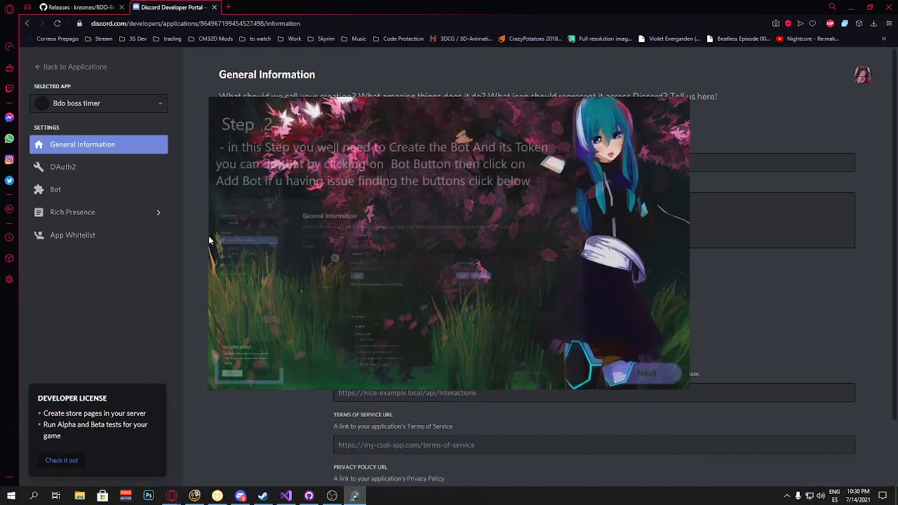
{"action": "left_click", "coordinate": [70, 198]}
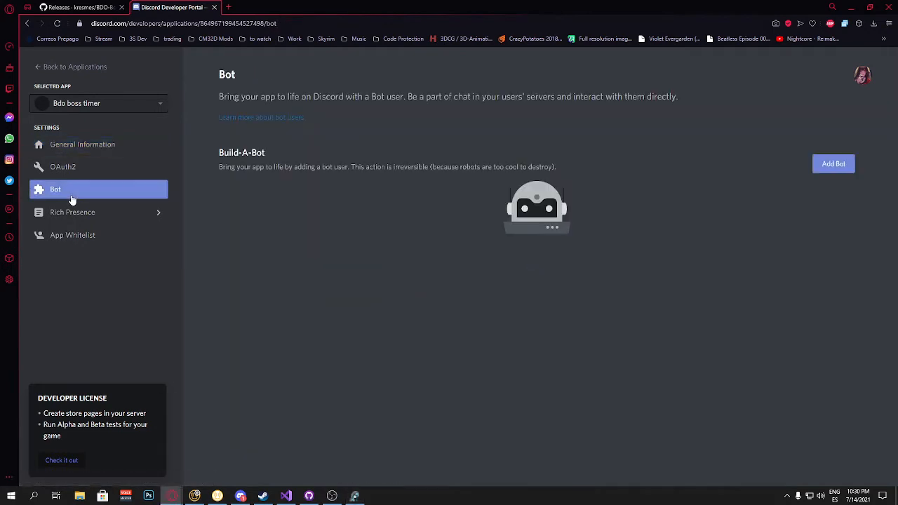
{"action": "left_click", "coordinate": [839, 168]}
{"action": "left_click", "coordinate": [535, 298]}
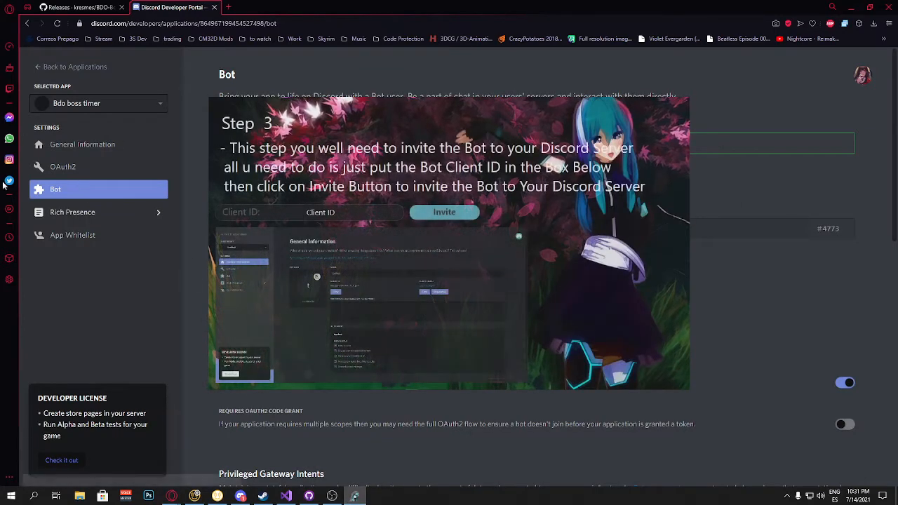
Step: Copy the application ID into the wizard's Client ID box and invite the bot
{"action": "left_click", "coordinate": [63, 150]}
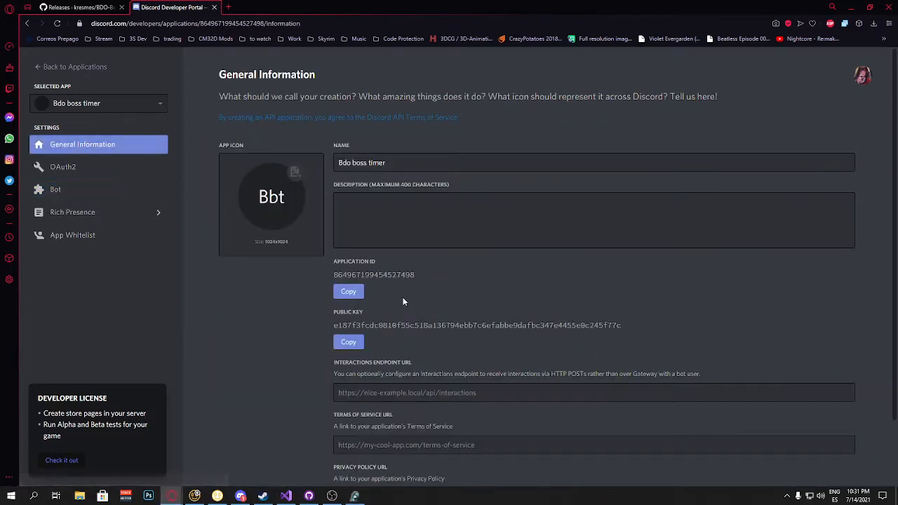
{"action": "left_click", "coordinate": [348, 294]}
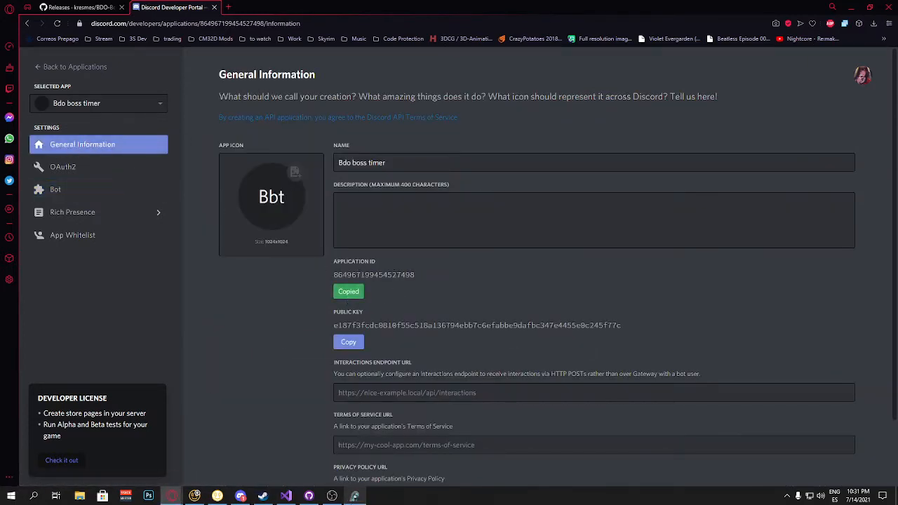
{"action": "left_click", "coordinate": [358, 213]}
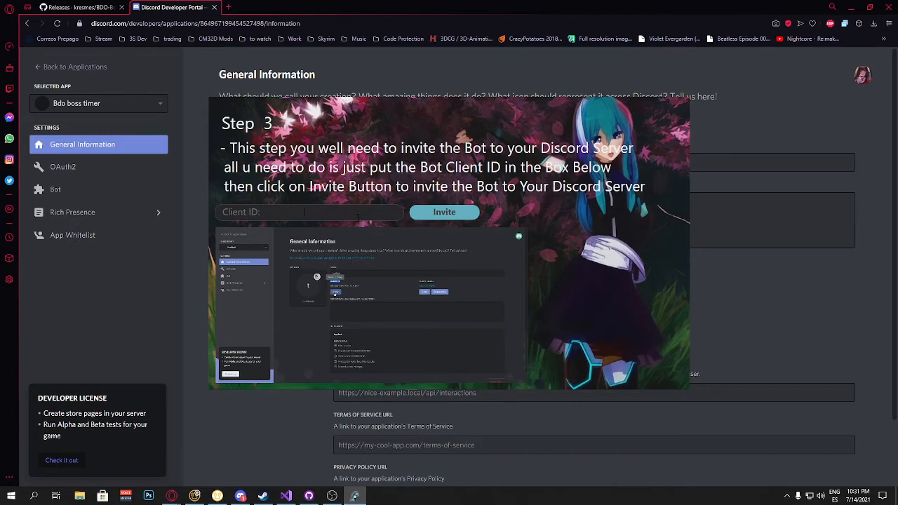
{"action": "key", "text": "ctrl+v"}
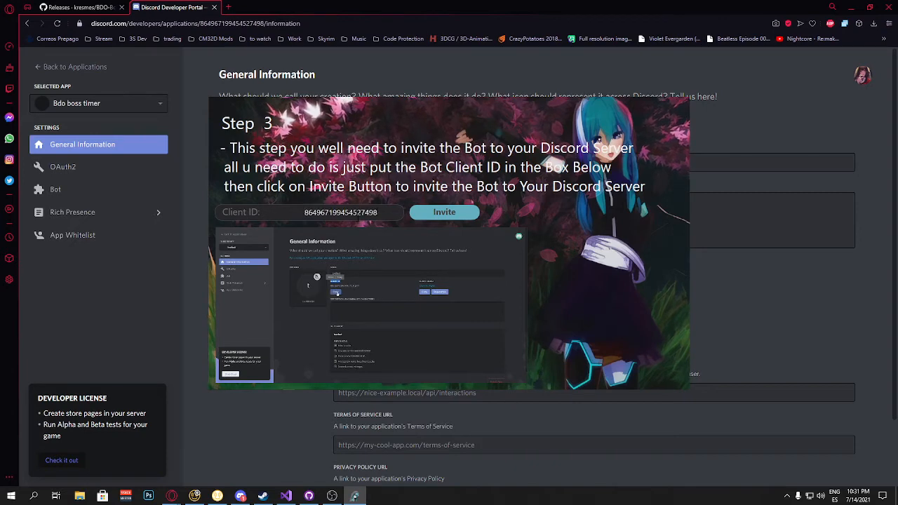
{"action": "left_click", "coordinate": [443, 212]}
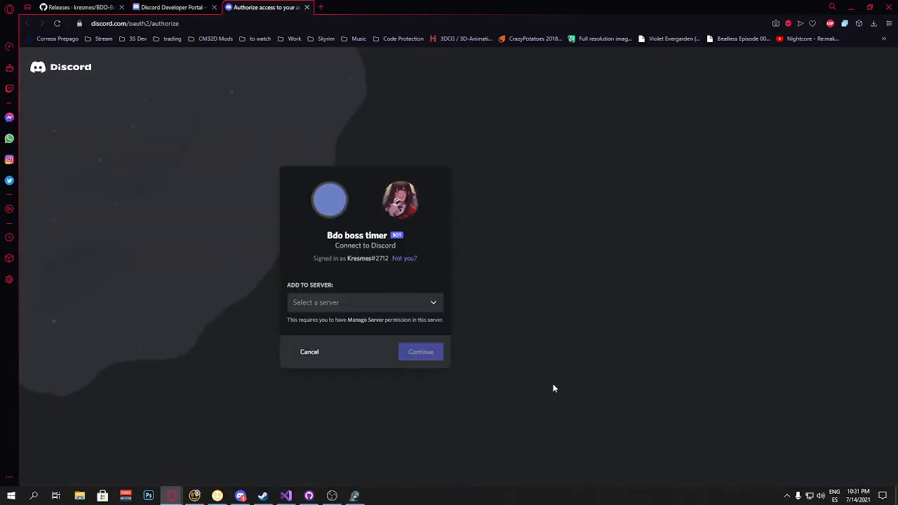
{"action": "left_click", "coordinate": [424, 307]}
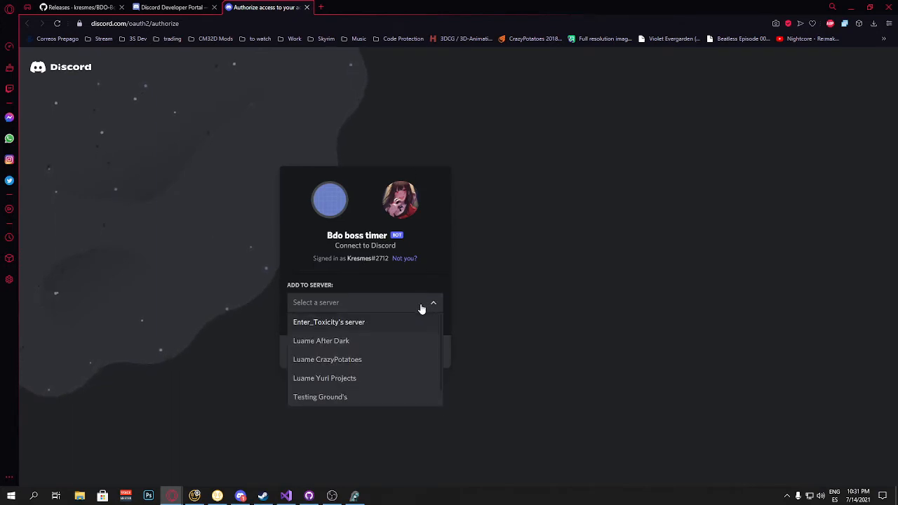
{"action": "scroll", "coordinate": [344, 379], "scroll_direction": "down", "scroll_amount": 1}
{"action": "left_click", "coordinate": [351, 379]}
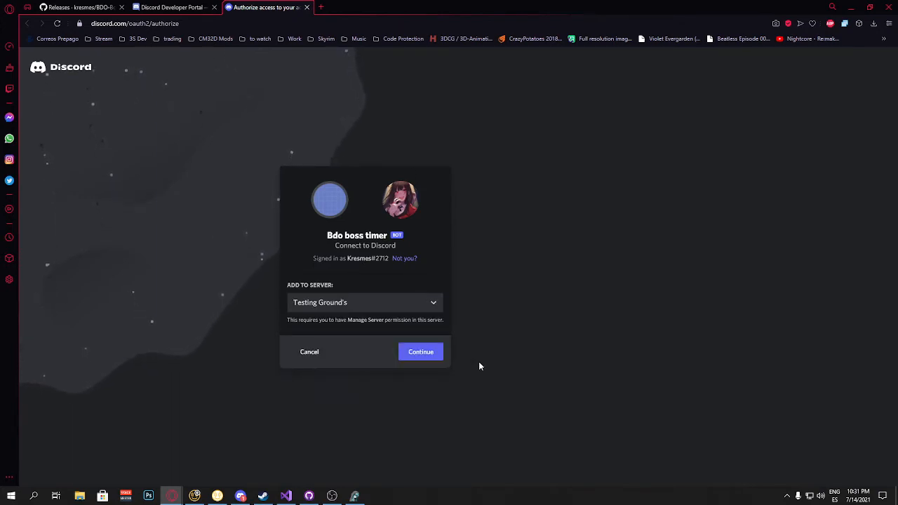
{"action": "left_click", "coordinate": [413, 354]}
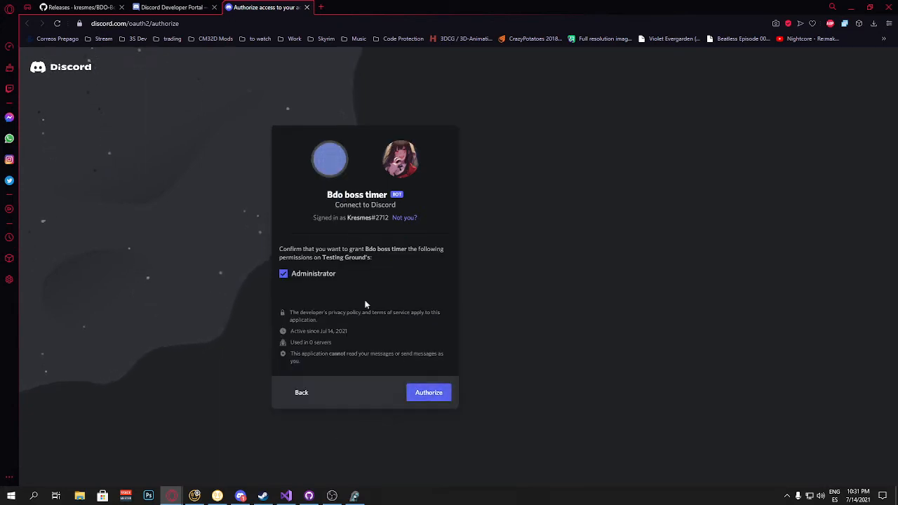
{"action": "left_click", "coordinate": [427, 392]}
{"action": "left_click", "coordinate": [308, 330]}
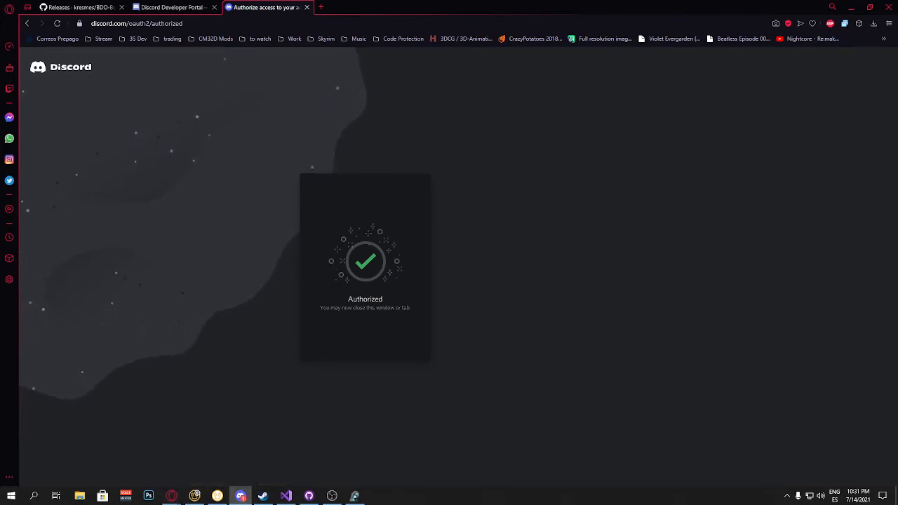
{"action": "left_click_drag", "start_coordinate": [897, 49], "coordinate": [324, 2]}
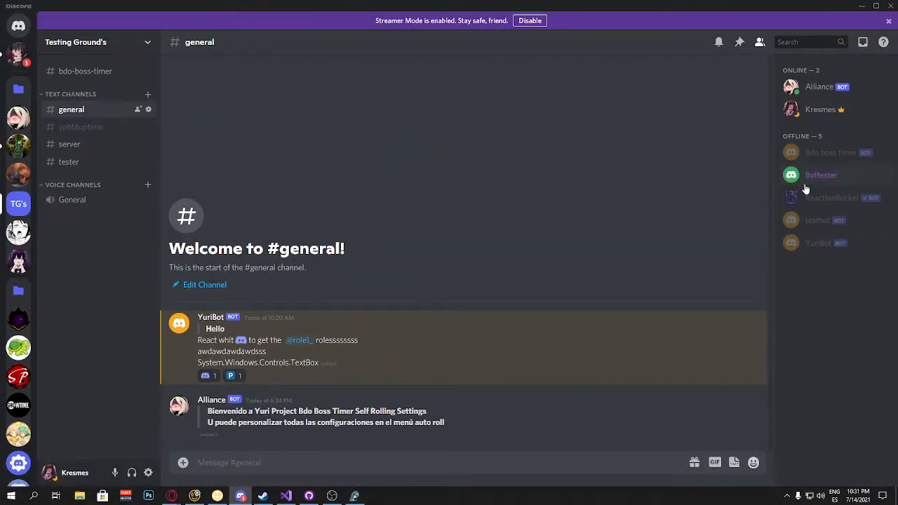
{"action": "left_click", "coordinate": [808, 152]}
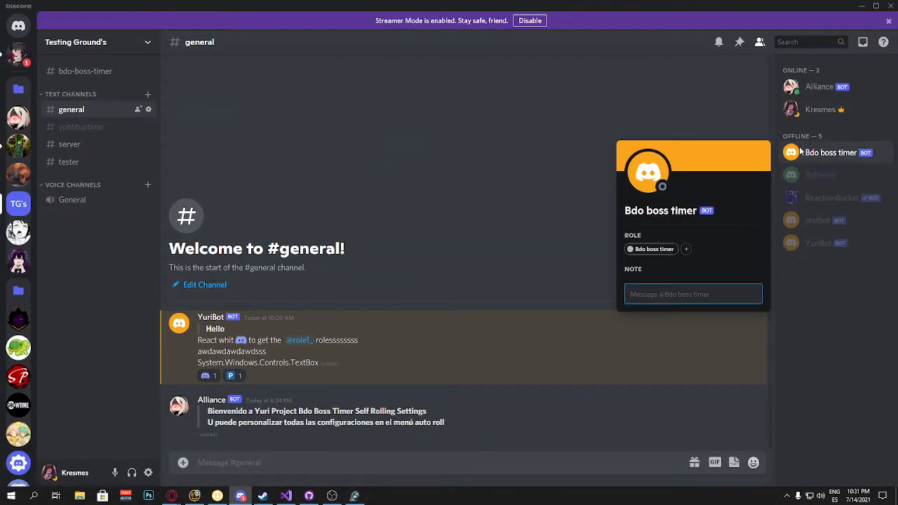
{"action": "left_click", "coordinate": [679, 76]}
{"action": "left_click", "coordinate": [863, 5]}
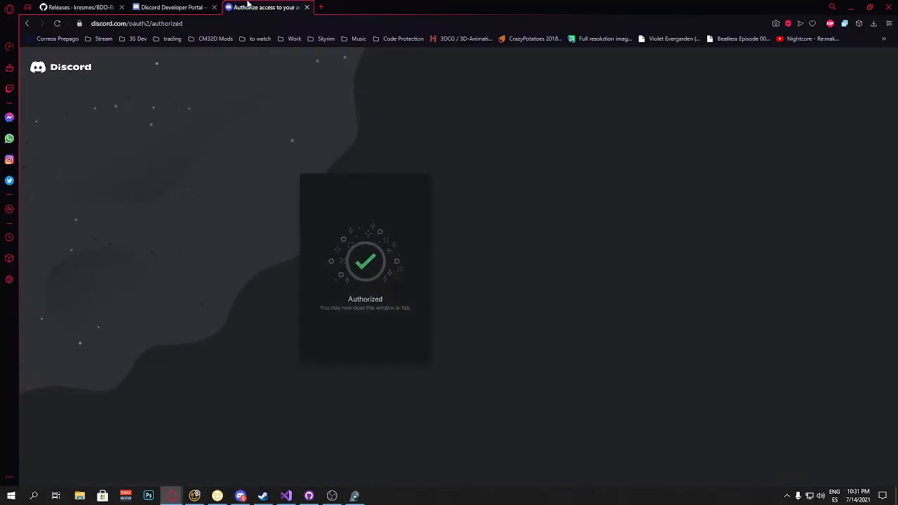
Step: Enable the bot's Presence Intent and Server Members Intent in the developer portal and save the changes
{"action": "left_click", "coordinate": [175, 7]}
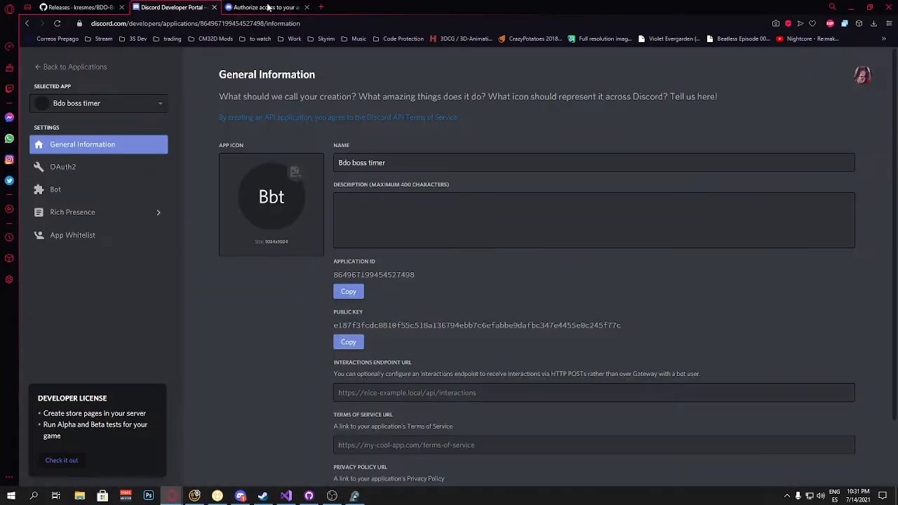
{"action": "left_click", "coordinate": [307, 7]}
{"action": "scroll", "coordinate": [533, 272], "scroll_direction": "down", "scroll_amount": 2}
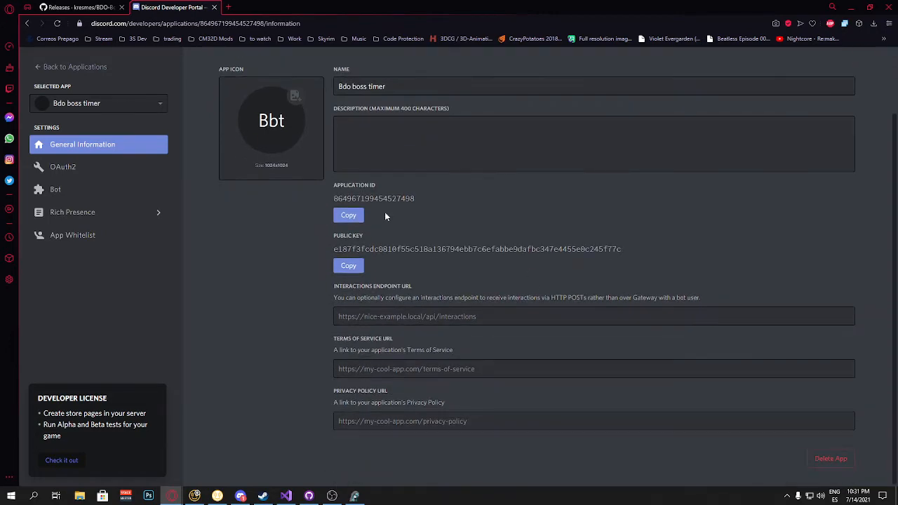
{"action": "left_click", "coordinate": [71, 173]}
{"action": "left_click", "coordinate": [62, 191]}
{"action": "scroll", "coordinate": [491, 270], "scroll_direction": "down", "scroll_amount": 1}
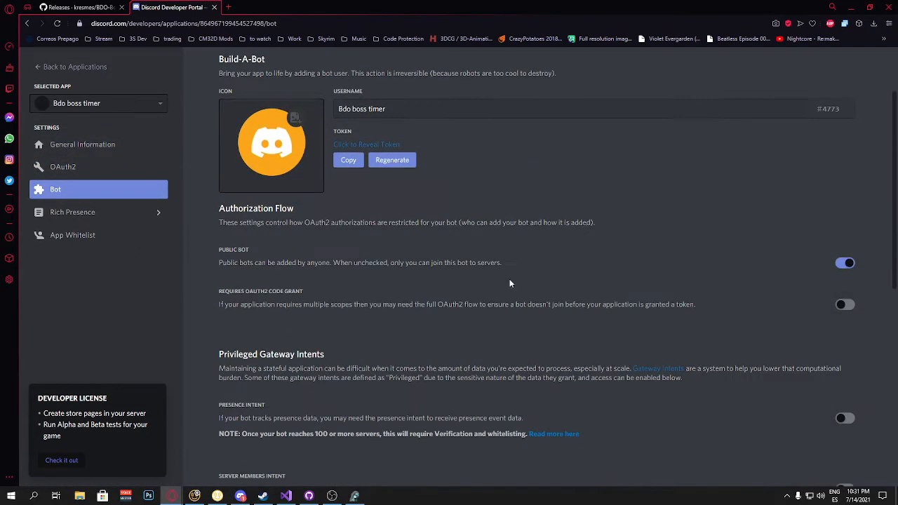
{"action": "scroll", "coordinate": [509, 284], "scroll_direction": "down", "scroll_amount": 3}
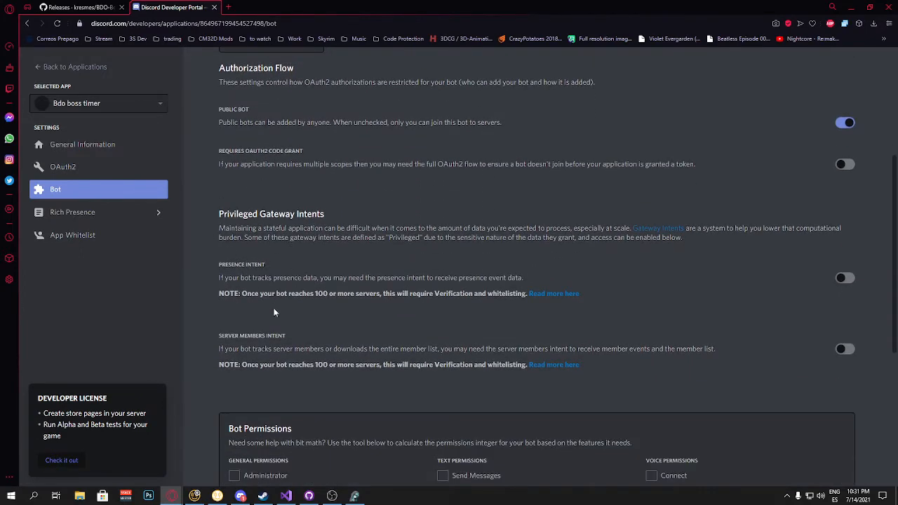
{"action": "scroll", "coordinate": [274, 312], "scroll_direction": "down", "scroll_amount": 1}
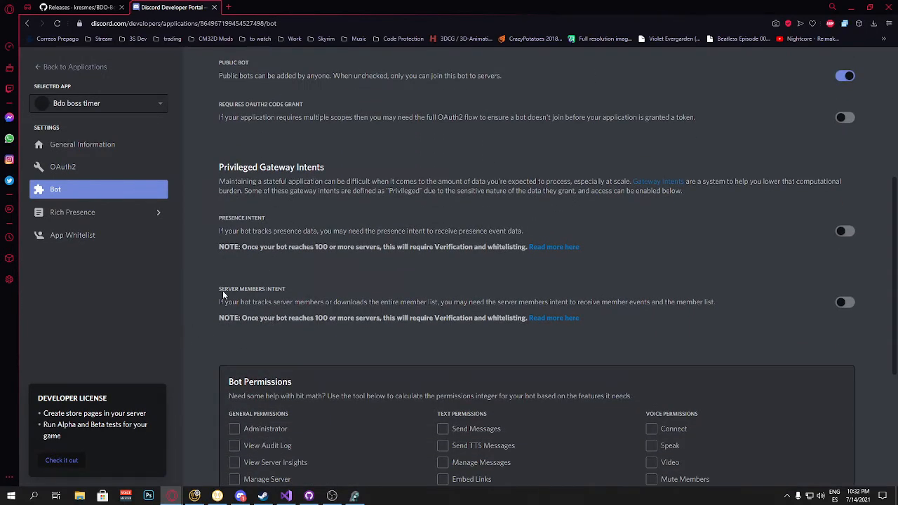
{"action": "left_click", "coordinate": [844, 232]}
{"action": "left_click", "coordinate": [844, 304]}
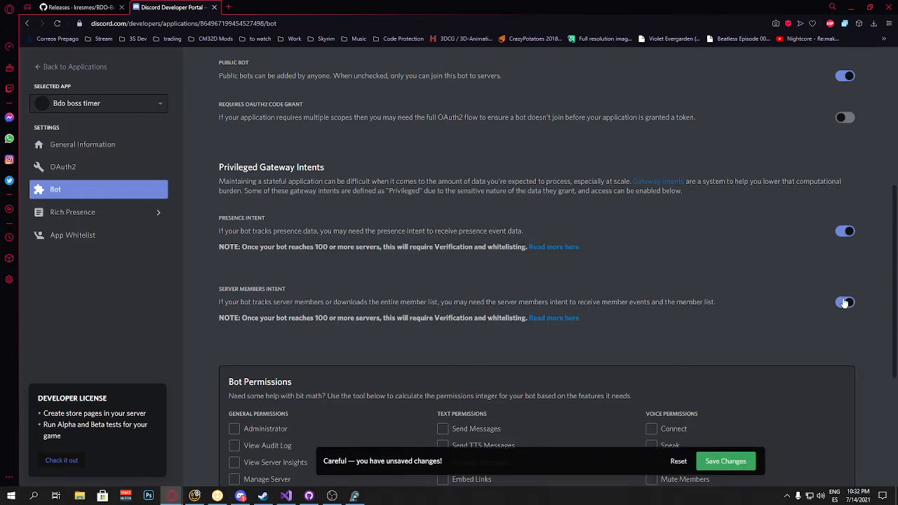
{"action": "left_click", "coordinate": [725, 464]}
Step: Switch back to the YPBBT setup wizard and advance it to the next step
{"action": "scroll", "coordinate": [634, 275], "scroll_direction": "up", "scroll_amount": 1}
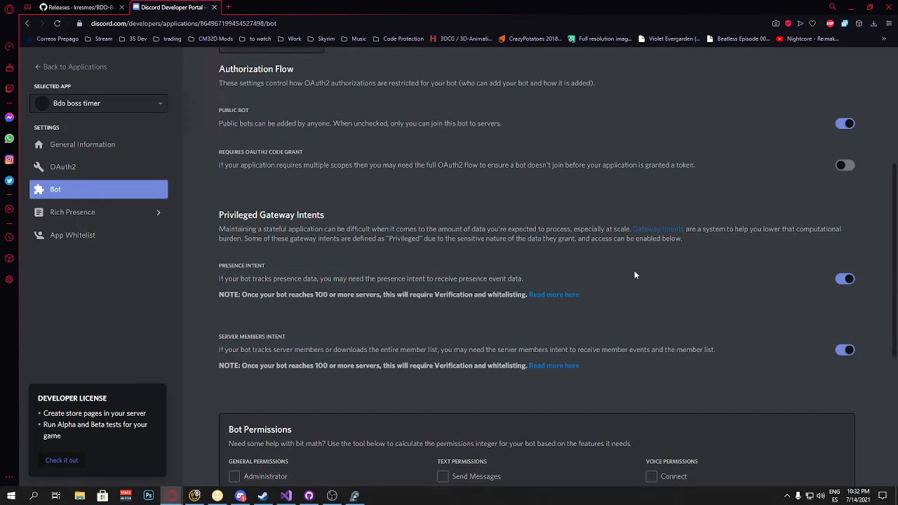
{"action": "scroll", "coordinate": [748, 287], "scroll_direction": "up", "scroll_amount": 2}
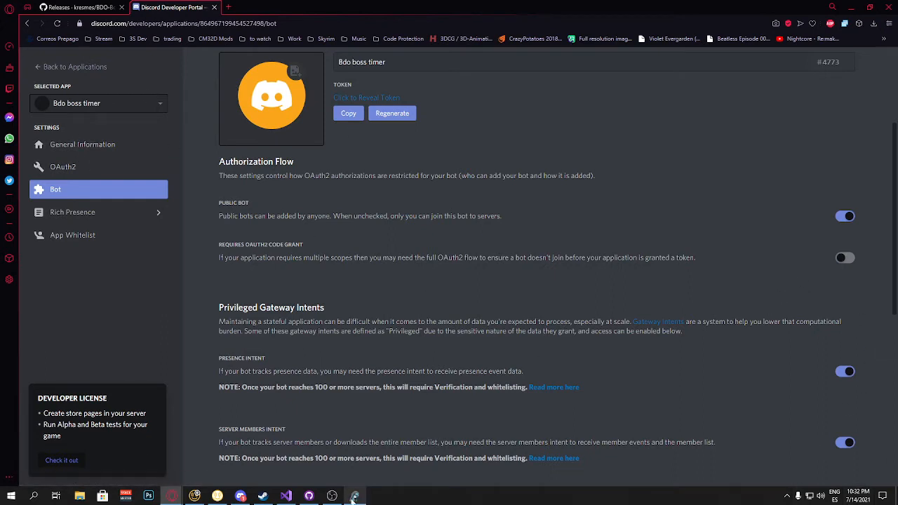
{"action": "left_click", "coordinate": [355, 496]}
{"action": "left_click", "coordinate": [641, 380]}
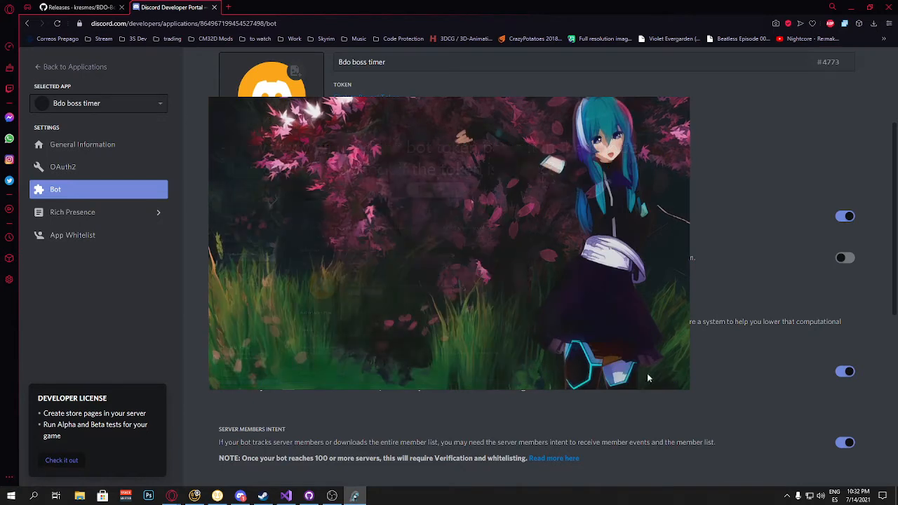
Step: Copy the bot token from the application's Bot settings page
{"action": "left_click", "coordinate": [78, 149]}
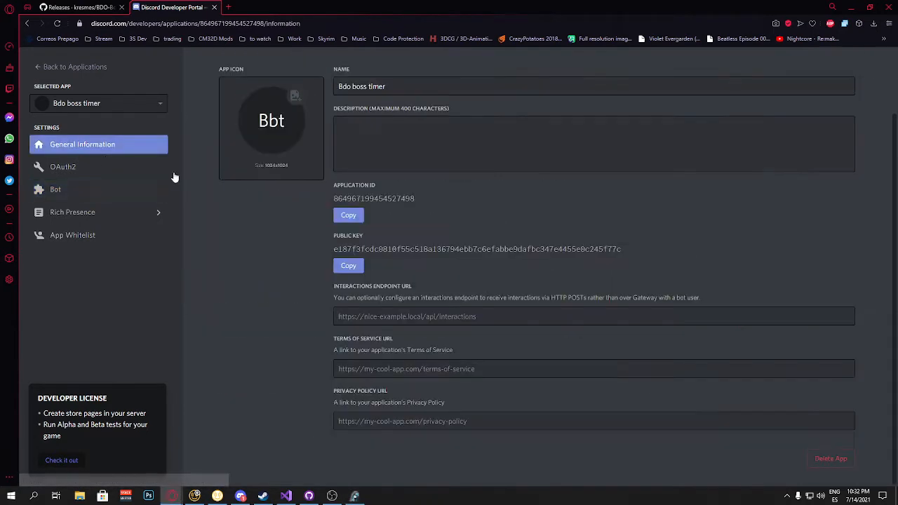
{"action": "left_click", "coordinate": [60, 191]}
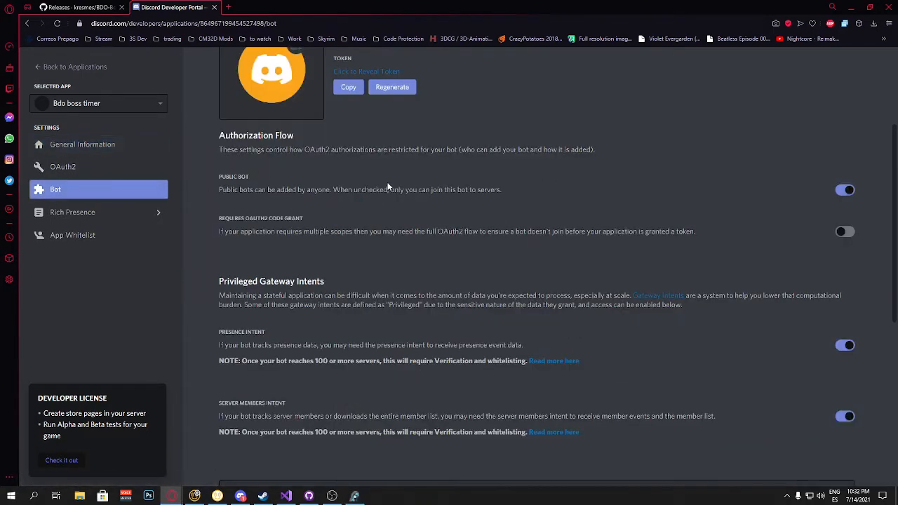
{"action": "scroll", "coordinate": [388, 187], "scroll_direction": "up", "scroll_amount": 3}
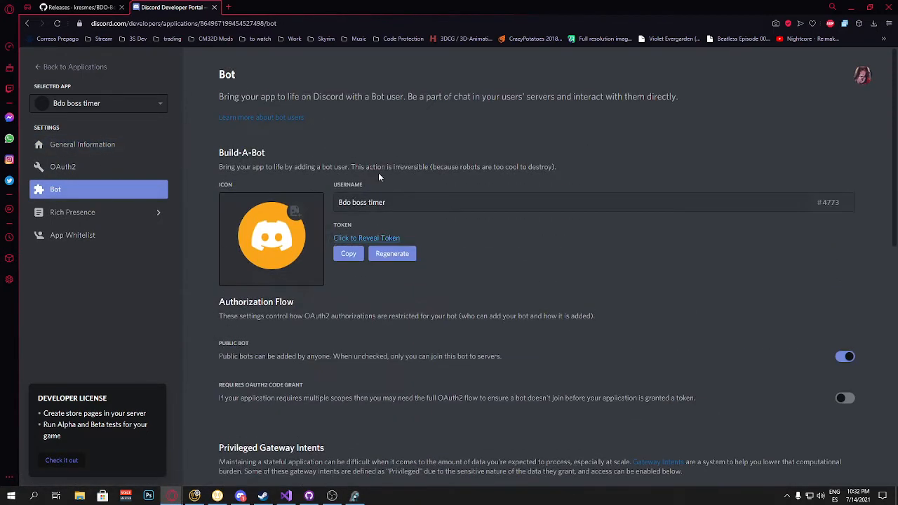
{"action": "left_click", "coordinate": [346, 256]}
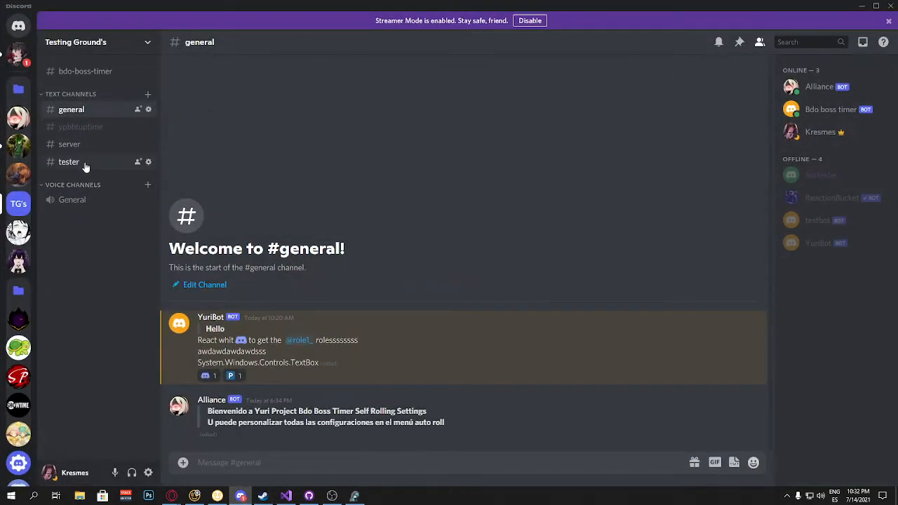
{"action": "left_click", "coordinate": [148, 96]}
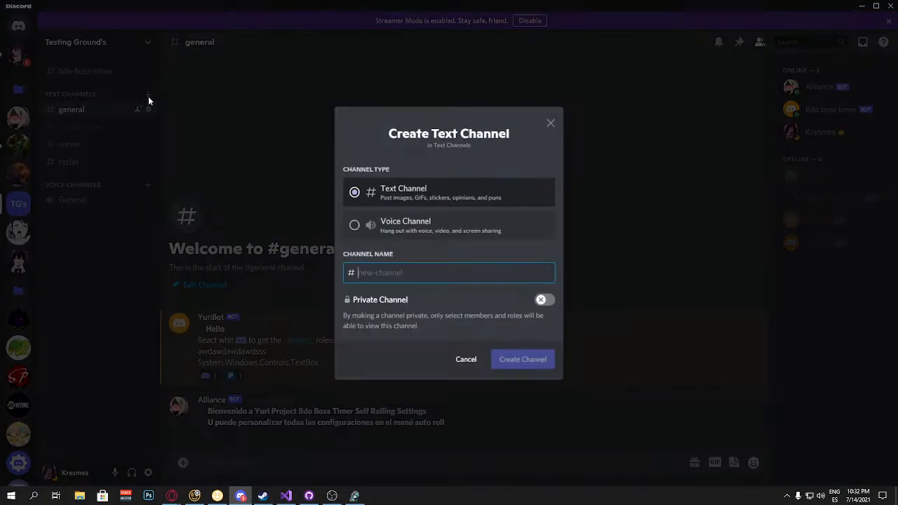
{"action": "type", "text": "alert-channel"}
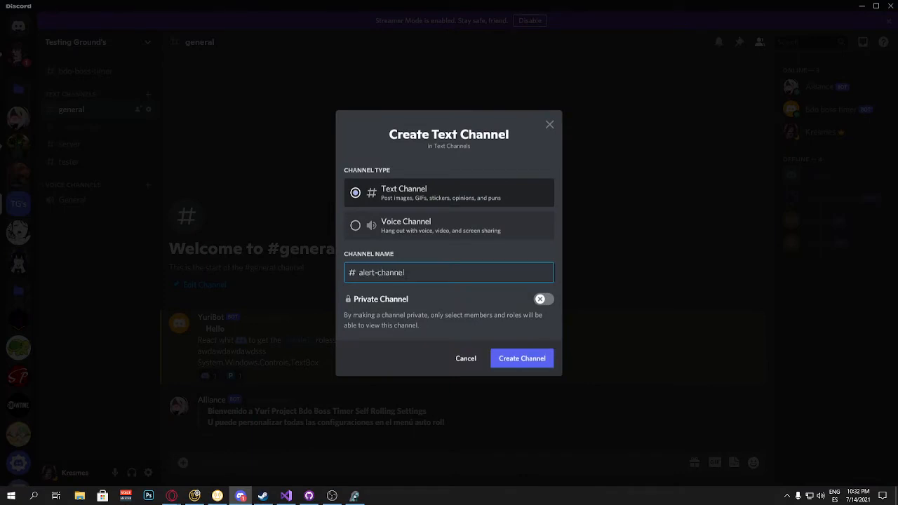
{"action": "left_click", "coordinate": [526, 361]}
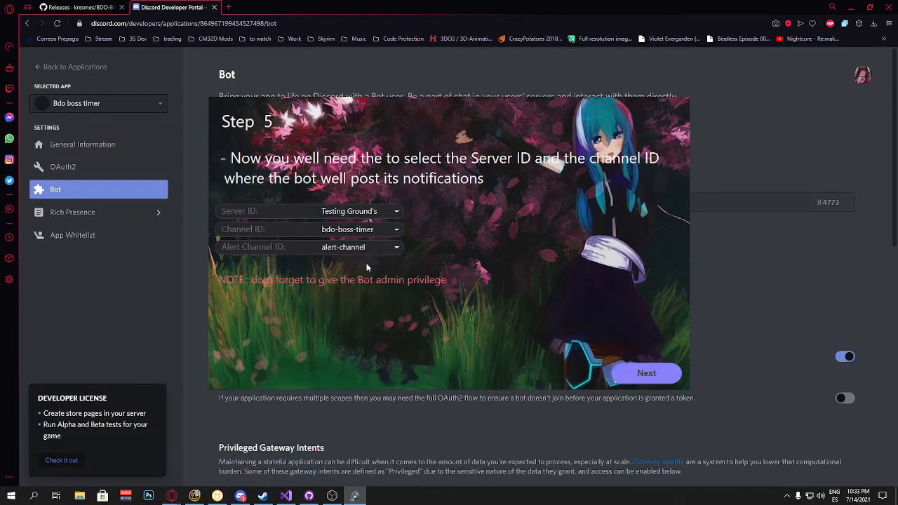
Step: Finish the wizard's server and channel step, start the boss timer and switch on the bot
{"action": "left_click", "coordinate": [651, 375]}
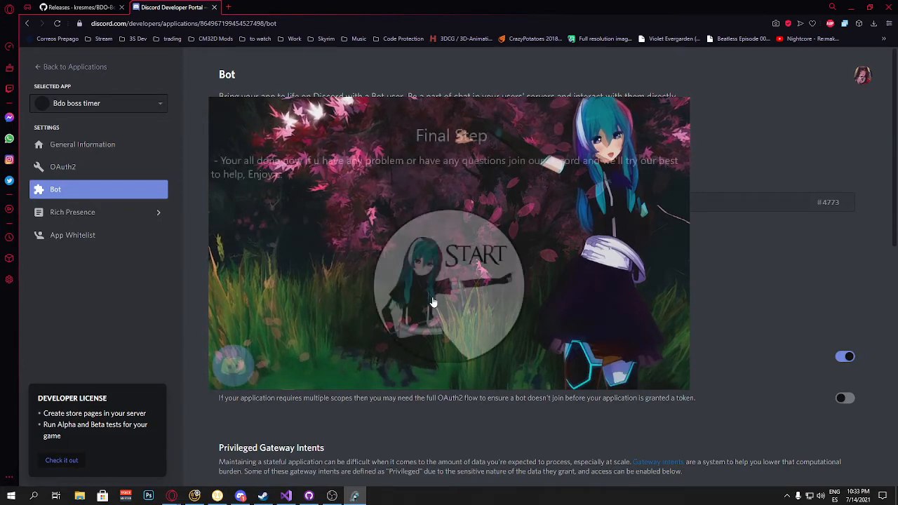
{"action": "left_click", "coordinate": [470, 289]}
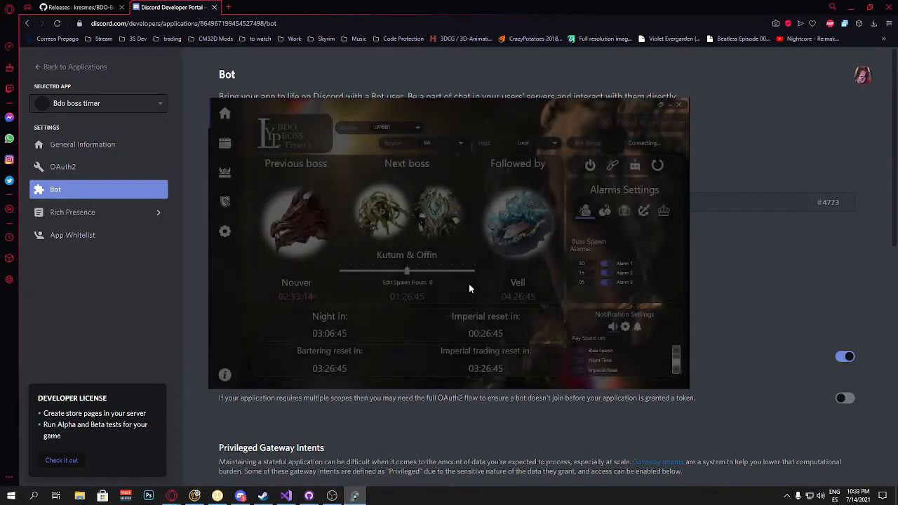
{"action": "left_click", "coordinate": [854, 6]}
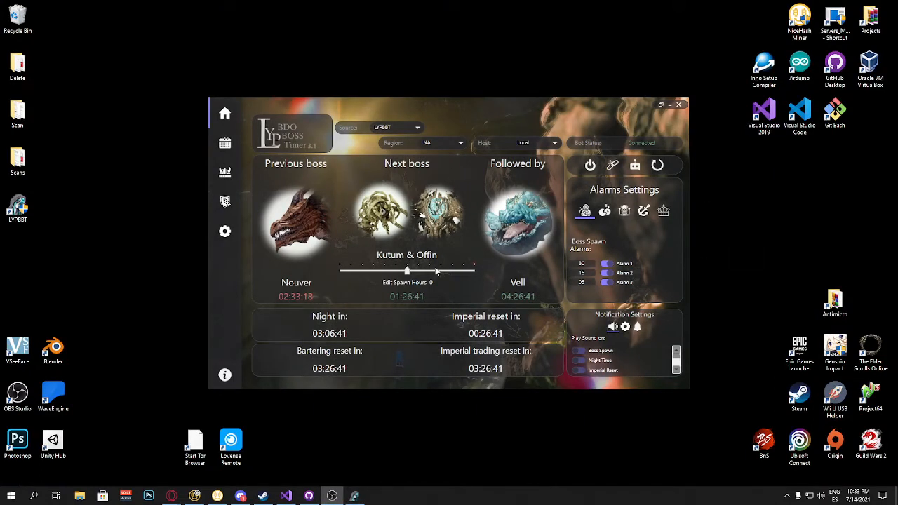
{"action": "left_click", "coordinate": [590, 165]}
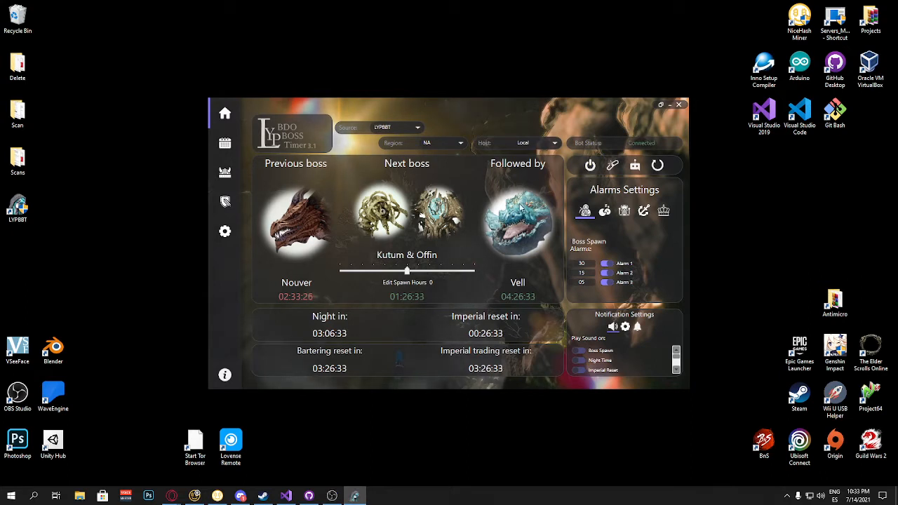
Step: Review the bot's posts in alert-channel and bdo-boss-timer, including the enlarged NA time table
{"action": "mouse_move", "coordinate": [241, 496]}
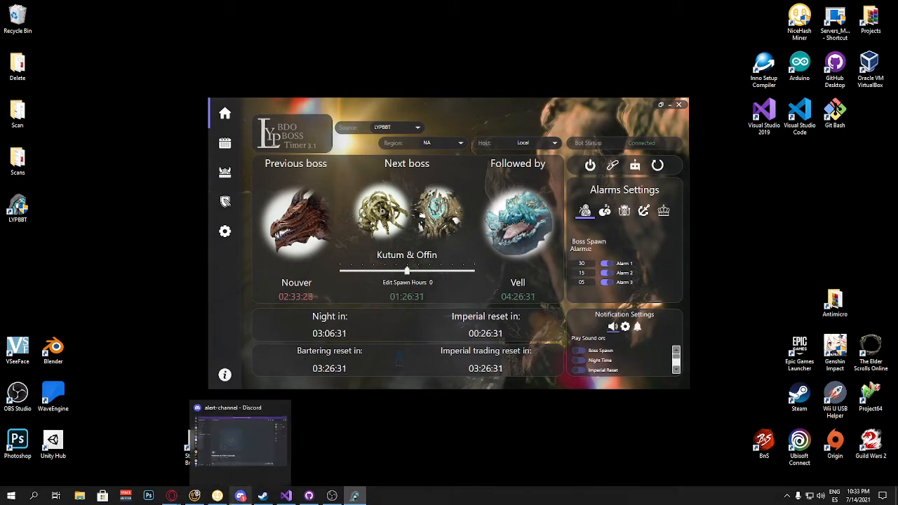
{"action": "left_click", "coordinate": [238, 438]}
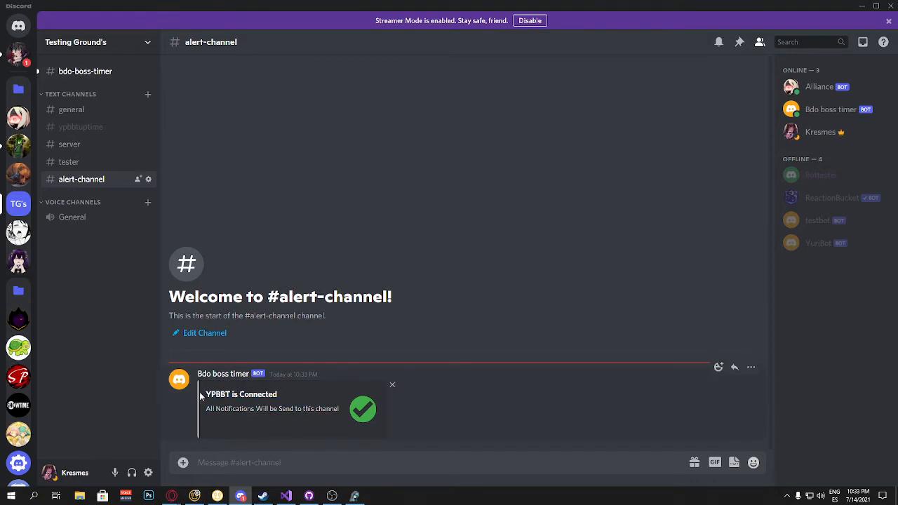
{"action": "left_click", "coordinate": [99, 76]}
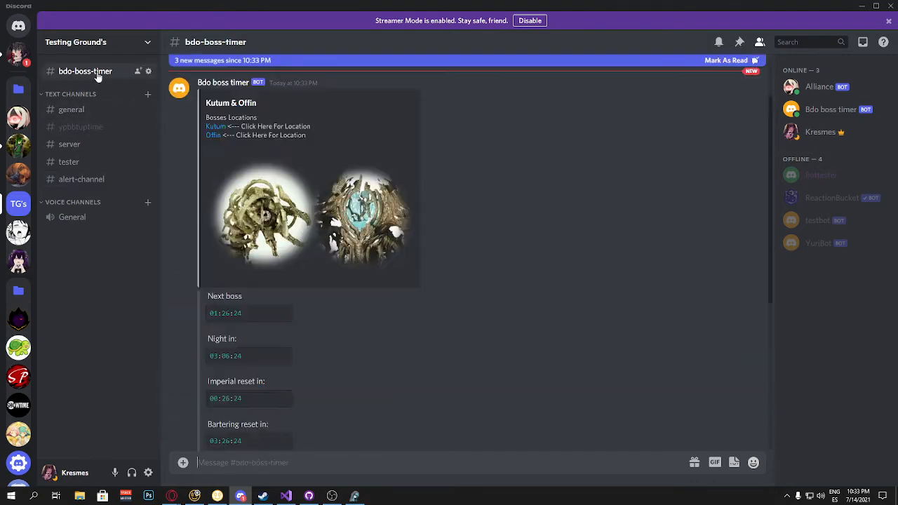
{"action": "scroll", "coordinate": [503, 200], "scroll_direction": "up", "scroll_amount": 1}
{"action": "scroll", "coordinate": [603, 241], "scroll_direction": "down", "scroll_amount": 3}
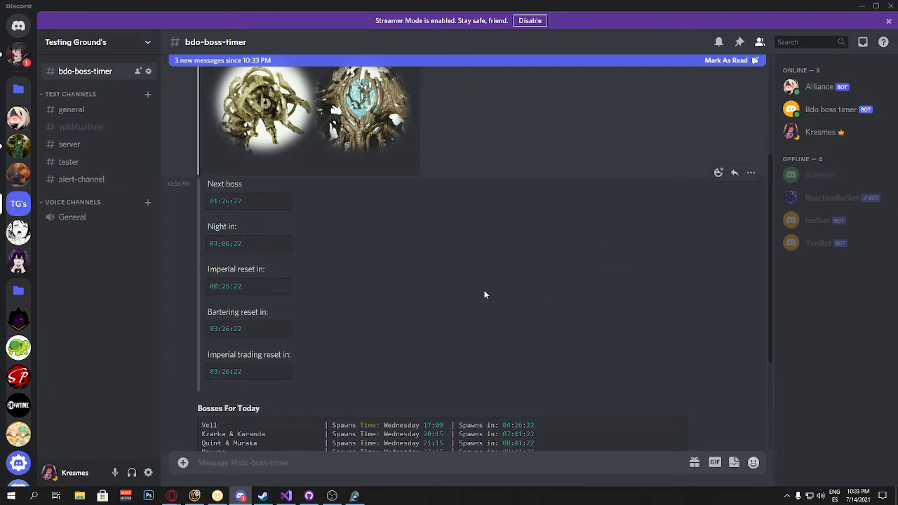
{"action": "scroll", "coordinate": [483, 293], "scroll_direction": "up", "scroll_amount": 3}
{"action": "scroll", "coordinate": [547, 182], "scroll_direction": "down", "scroll_amount": 5}
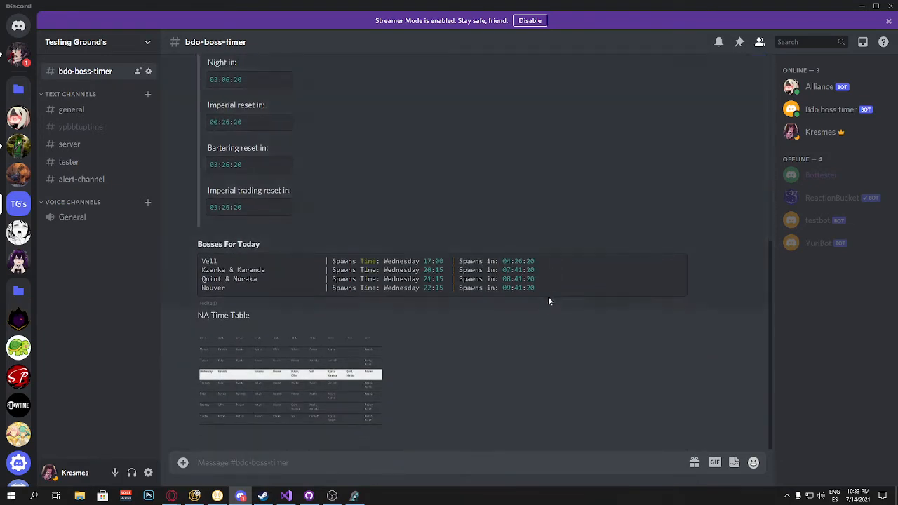
{"action": "scroll", "coordinate": [540, 301], "scroll_direction": "up", "scroll_amount": 2}
{"action": "scroll", "coordinate": [533, 305], "scroll_direction": "up", "scroll_amount": 1}
{"action": "scroll", "coordinate": [198, 136], "scroll_direction": "up", "scroll_amount": 2}
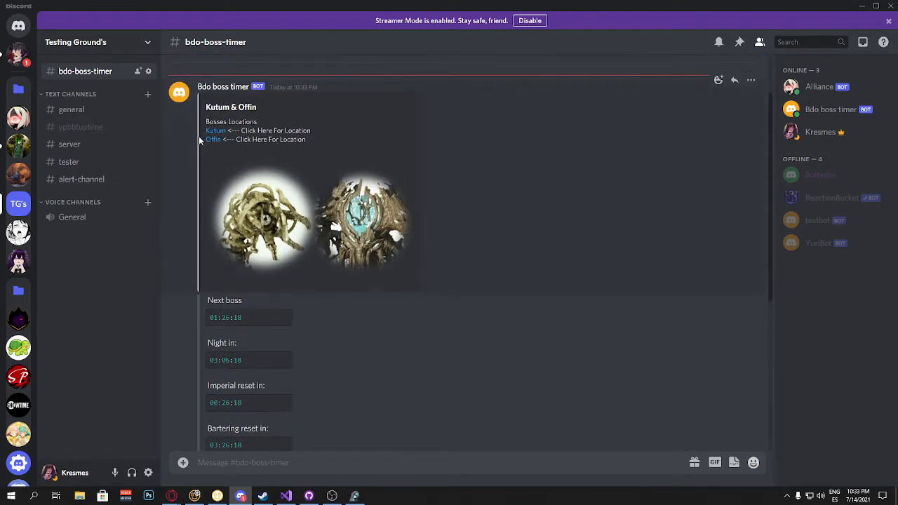
{"action": "scroll", "coordinate": [208, 194], "scroll_direction": "down", "scroll_amount": 3}
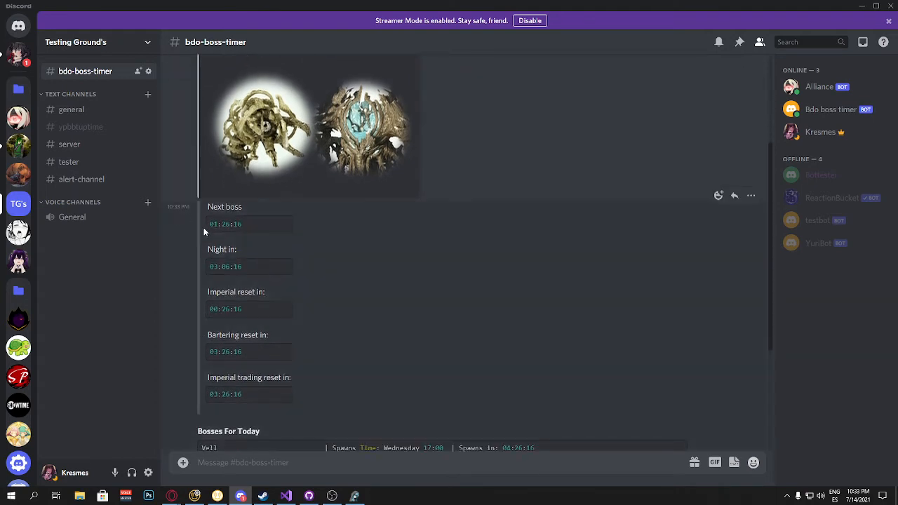
{"action": "left_click_drag", "start_coordinate": [203, 205], "coordinate": [355, 369]}
{"action": "scroll", "coordinate": [356, 368], "scroll_direction": "down", "scroll_amount": 3}
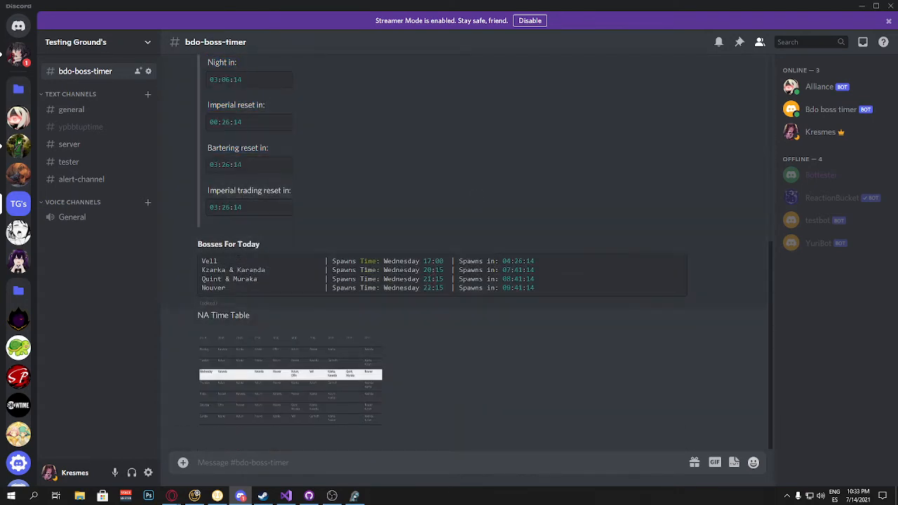
{"action": "left_click_drag", "start_coordinate": [201, 259], "coordinate": [552, 292]}
{"action": "scroll", "coordinate": [296, 320], "scroll_direction": "up", "scroll_amount": 4}
{"action": "scroll", "coordinate": [366, 321], "scroll_direction": "down", "scroll_amount": 4}
{"action": "left_click_drag", "start_coordinate": [208, 260], "coordinate": [507, 288]}
{"action": "left_click", "coordinate": [284, 411]}
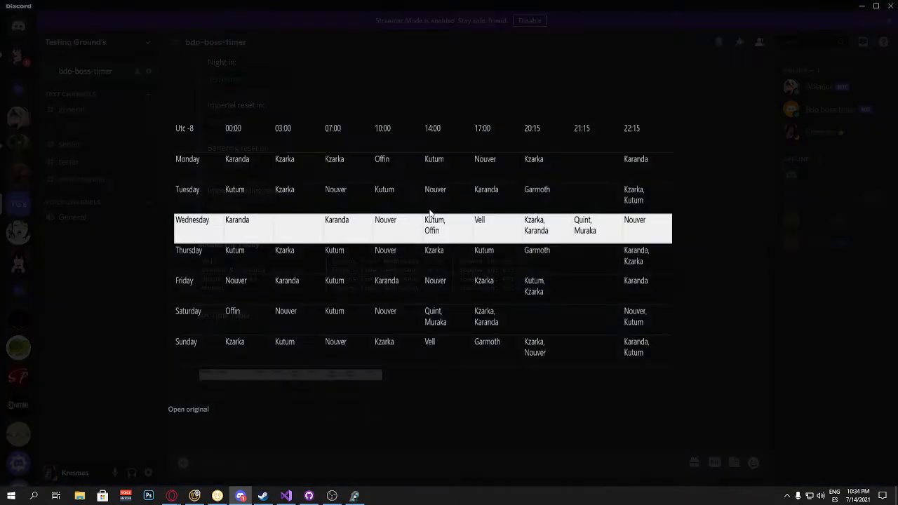
{"action": "left_click", "coordinate": [557, 96]}
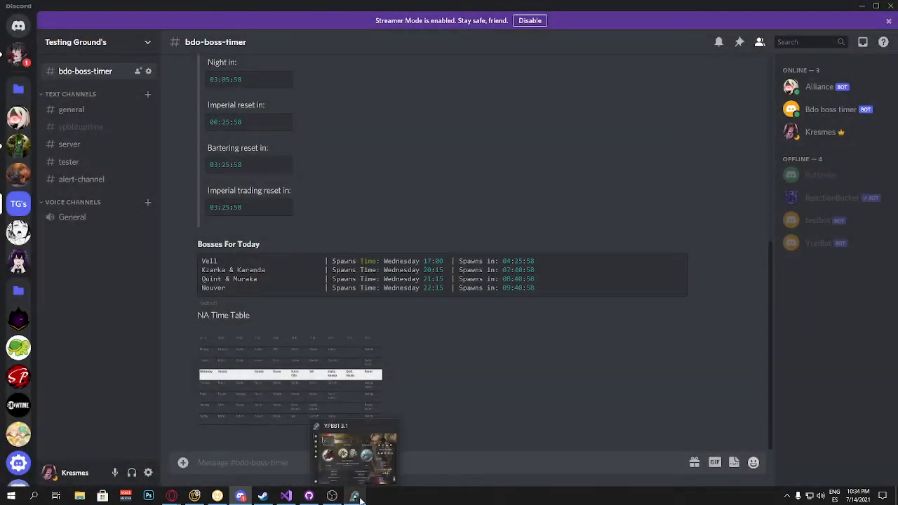
Step: Move the YPBBT window beside Discord and open its post settings under Notification Settings
{"action": "left_click", "coordinate": [355, 496]}
{"action": "left_click_drag", "start_coordinate": [413, 134], "coordinate": [722, 103]}
{"action": "left_click_drag", "start_coordinate": [762, 164], "coordinate": [607, 149]}
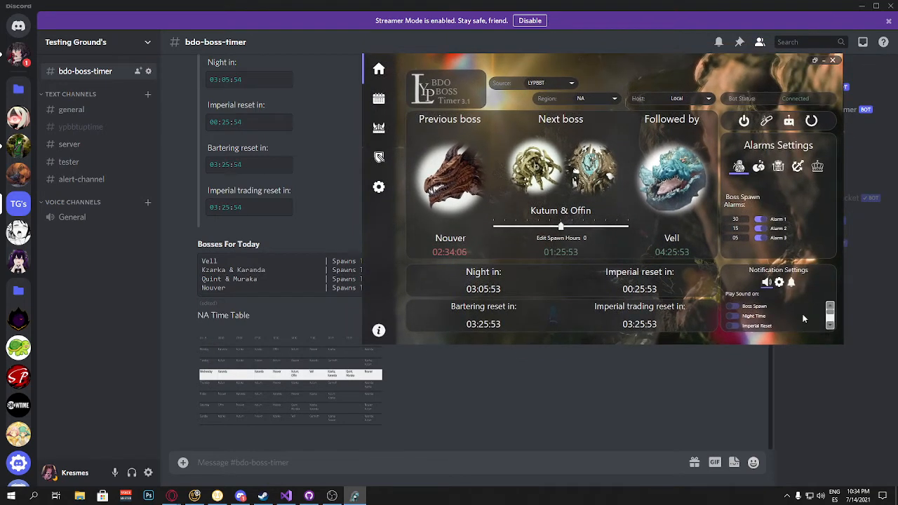
{"action": "left_click", "coordinate": [779, 282]}
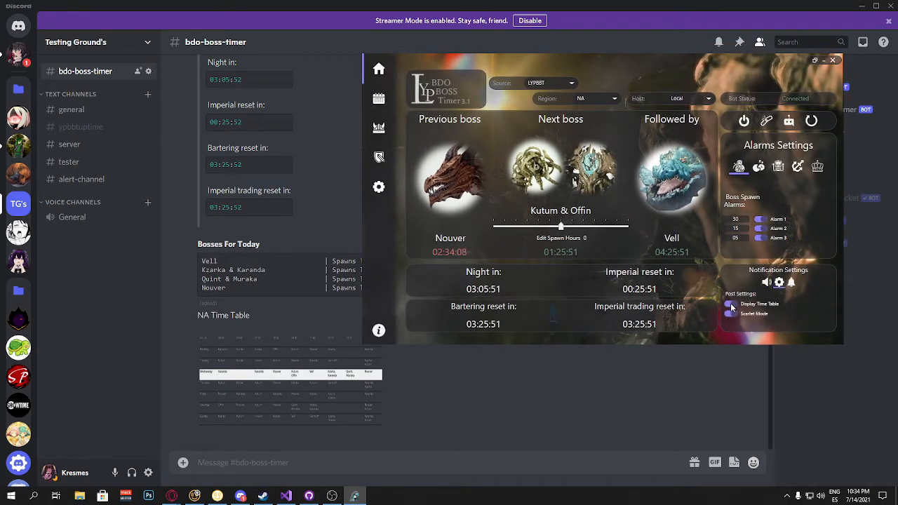
Step: Turn the Display Time Table and Scarlet Mode post options off and back on
{"action": "left_click", "coordinate": [730, 305]}
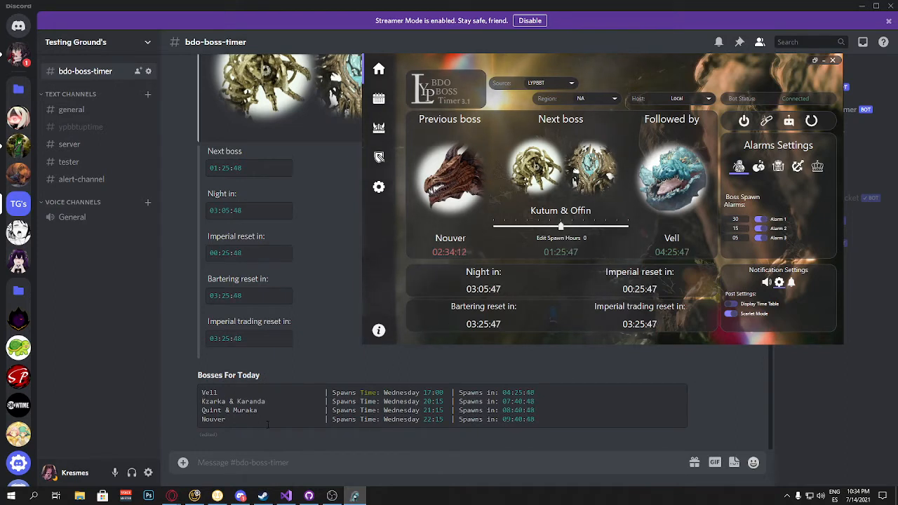
{"action": "left_click", "coordinate": [731, 314]}
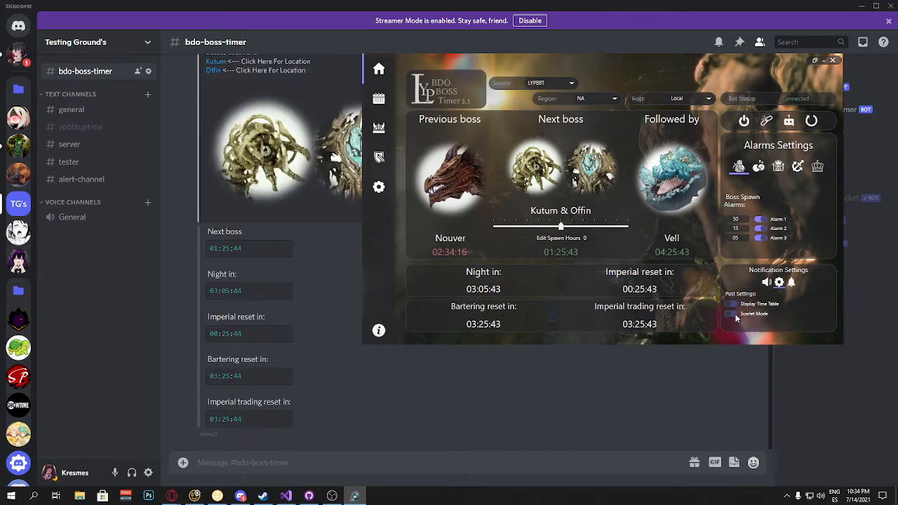
{"action": "left_click", "coordinate": [731, 314]}
{"action": "left_click", "coordinate": [731, 304]}
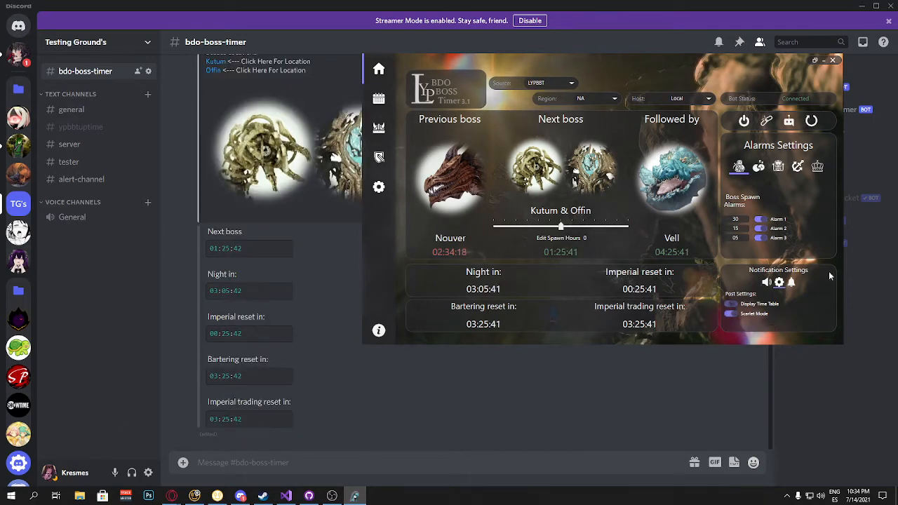
Step: Browse the alert and sound notification options and each alarm settings category
{"action": "left_click", "coordinate": [790, 283]}
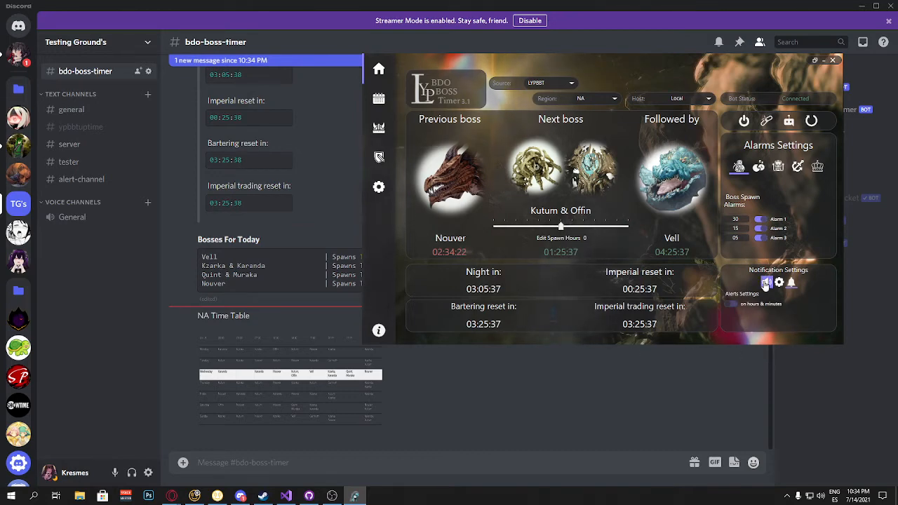
{"action": "left_click", "coordinate": [766, 281]}
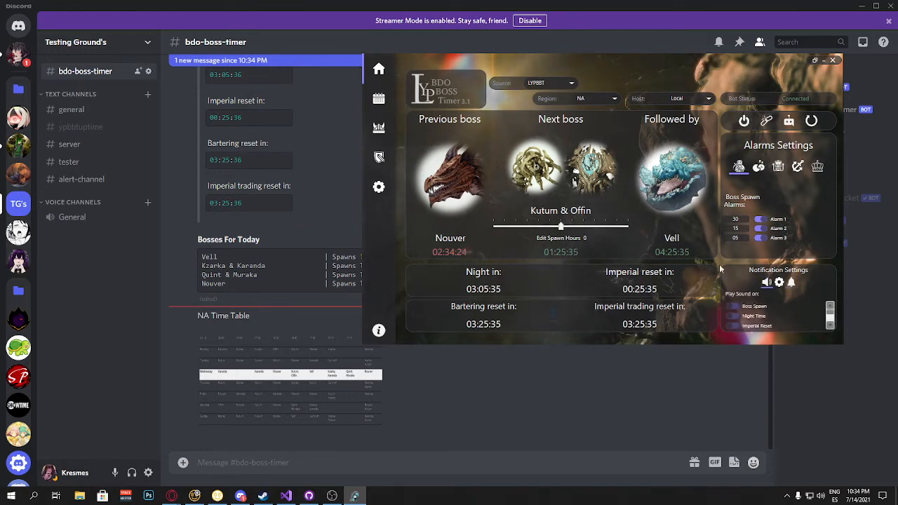
{"action": "left_click", "coordinate": [758, 166]}
{"action": "left_click", "coordinate": [777, 166]}
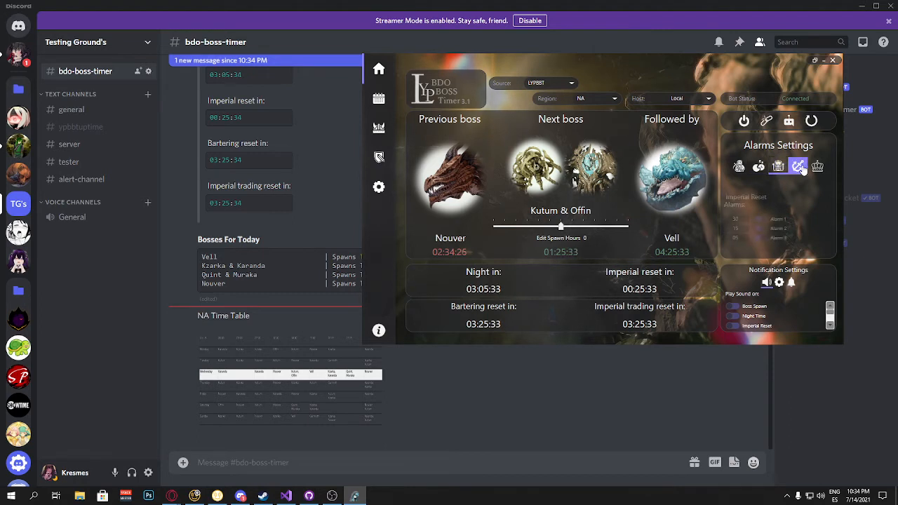
{"action": "left_click", "coordinate": [797, 167]}
{"action": "left_click", "coordinate": [816, 167]}
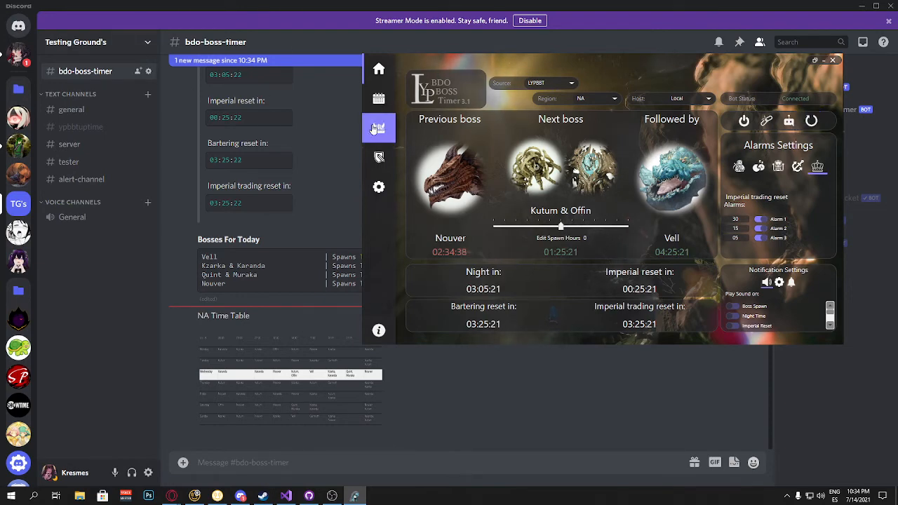
Step: Open the time table page and inspect its header and Monday rows
{"action": "left_click", "coordinate": [379, 99]}
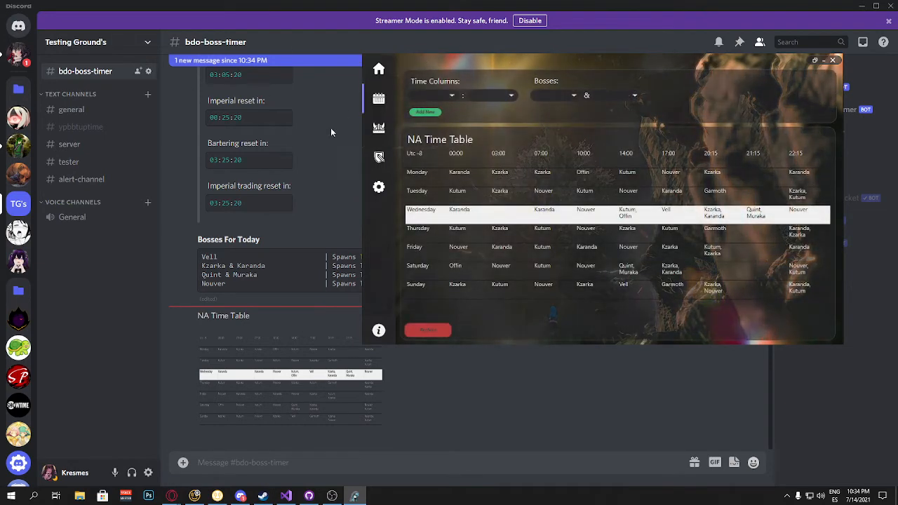
{"action": "left_click", "coordinate": [378, 69]}
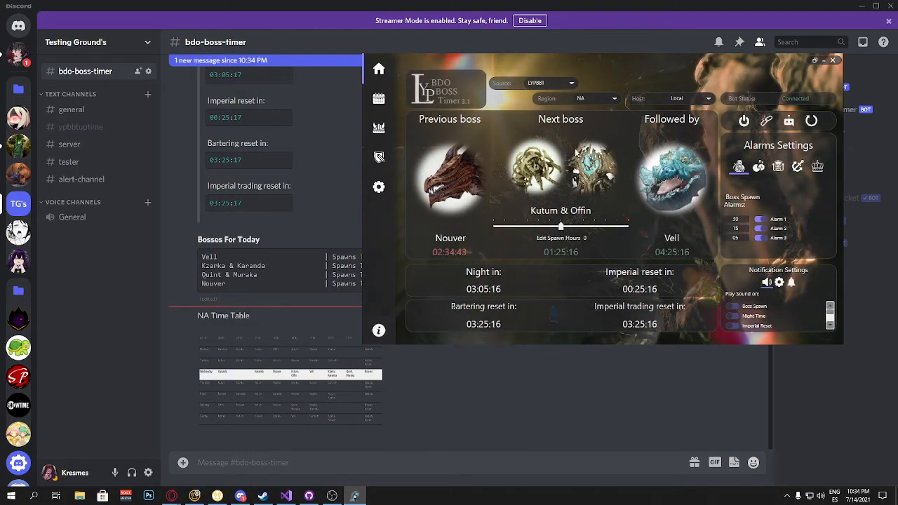
{"action": "left_click", "coordinate": [385, 103]}
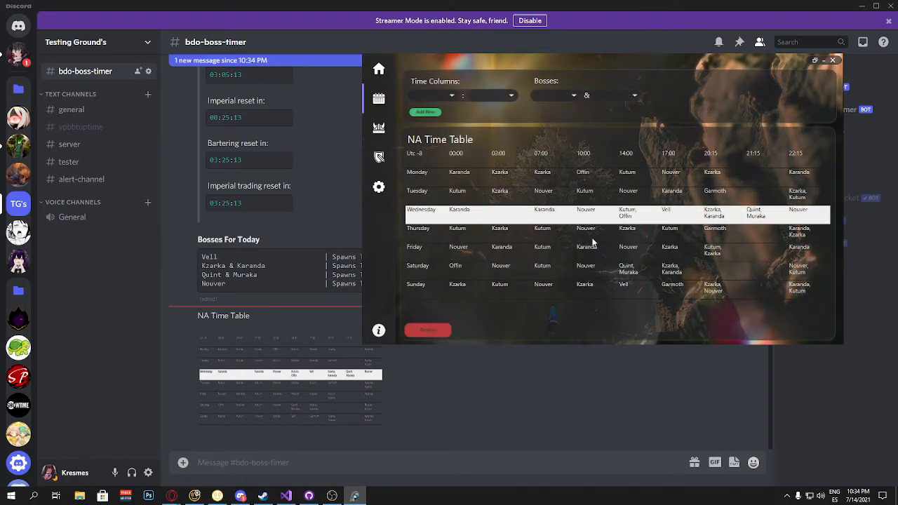
{"action": "left_click", "coordinate": [453, 163]}
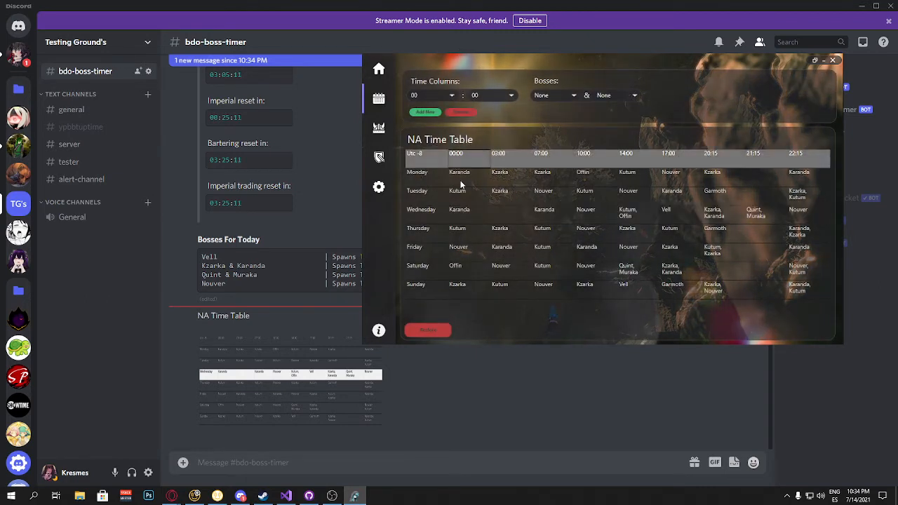
{"action": "left_click", "coordinate": [461, 184]}
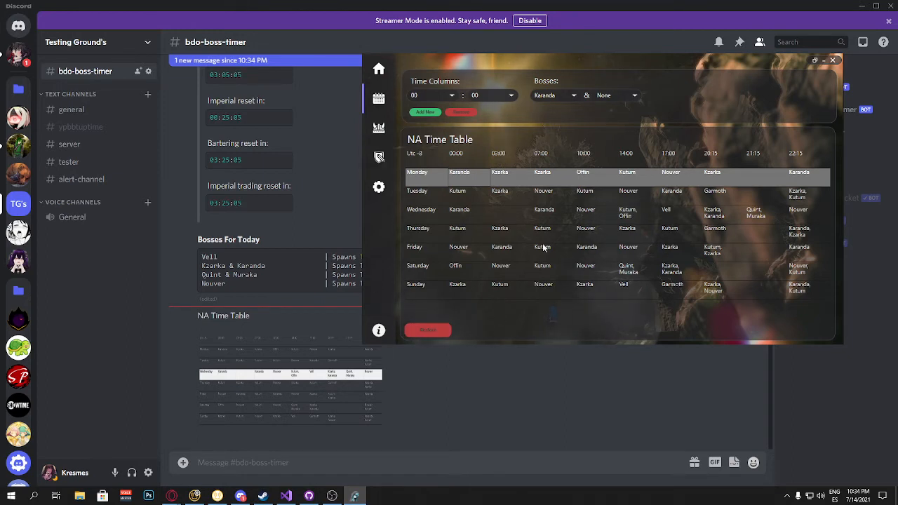
Step: Open the Bosses List and inspect the NM Kzarka, Kzarka and Karanda entries and the role options
{"action": "left_click", "coordinate": [388, 138]}
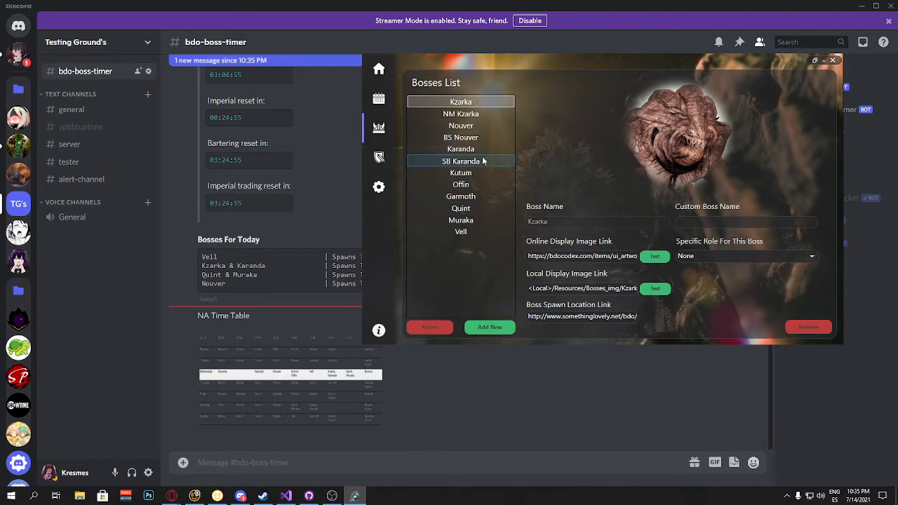
{"action": "left_click", "coordinate": [469, 115]}
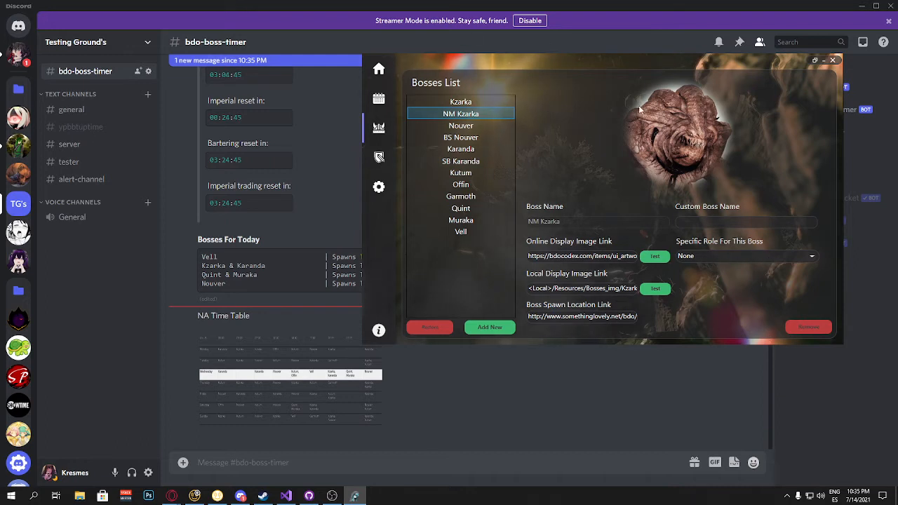
{"action": "left_click", "coordinate": [769, 257]}
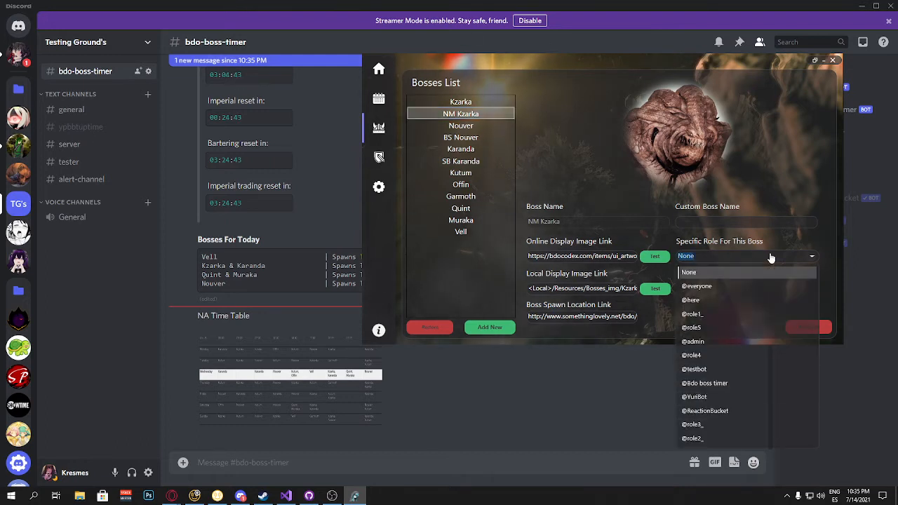
{"action": "left_click", "coordinate": [760, 171]}
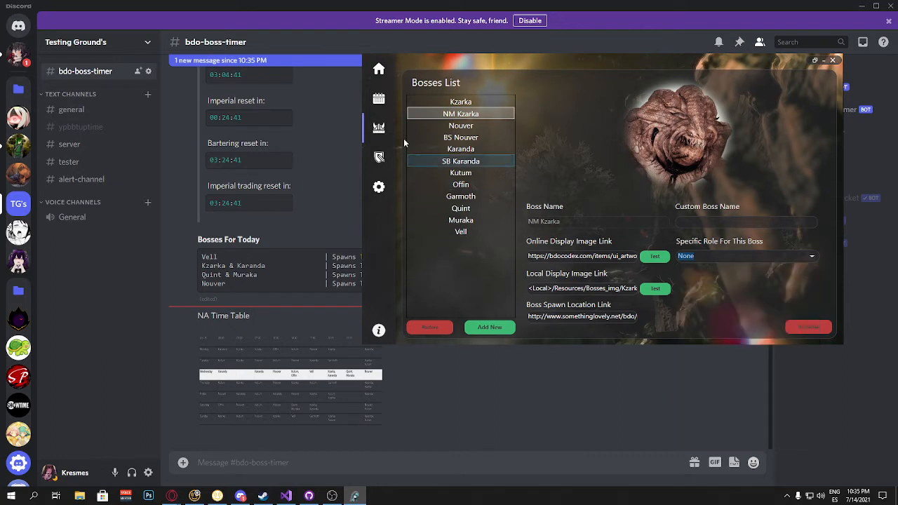
{"action": "left_click", "coordinate": [470, 102]}
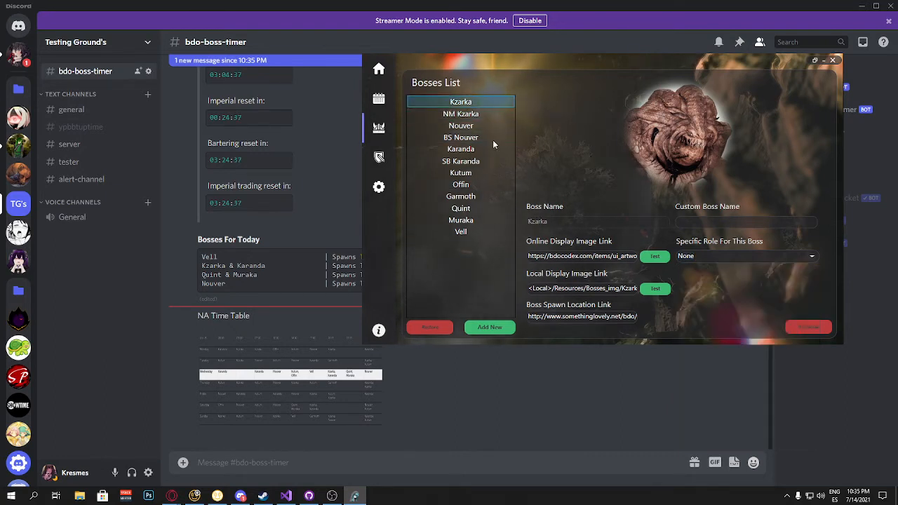
{"action": "left_click", "coordinate": [442, 149]}
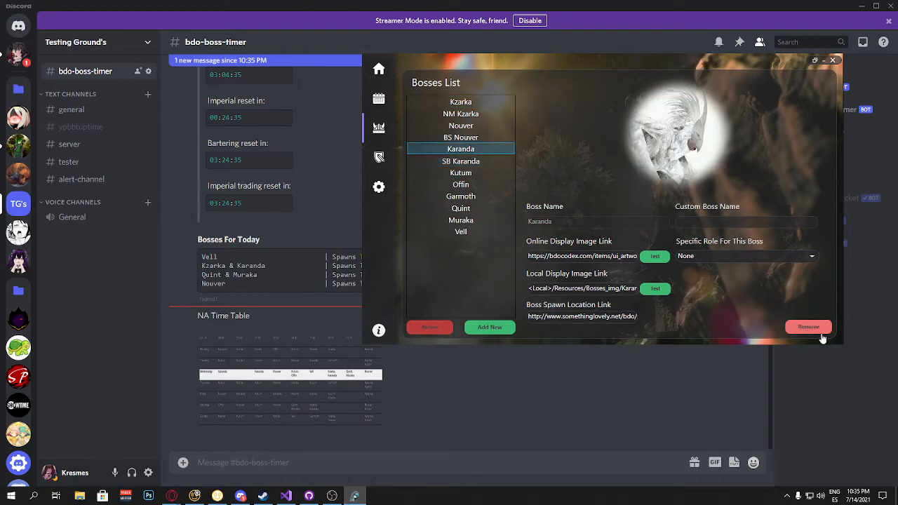
Step: Review the Settings page and open the About page
{"action": "left_click", "coordinate": [379, 186]}
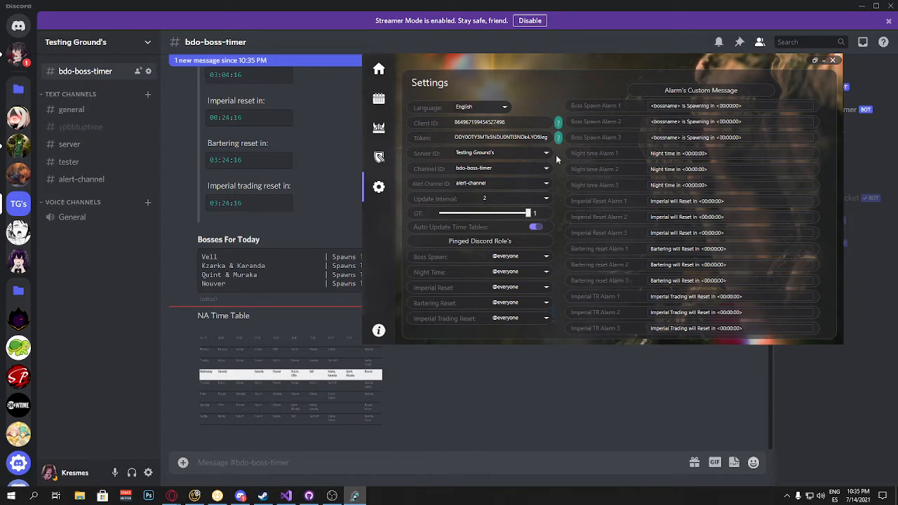
{"action": "left_click", "coordinate": [375, 110]}
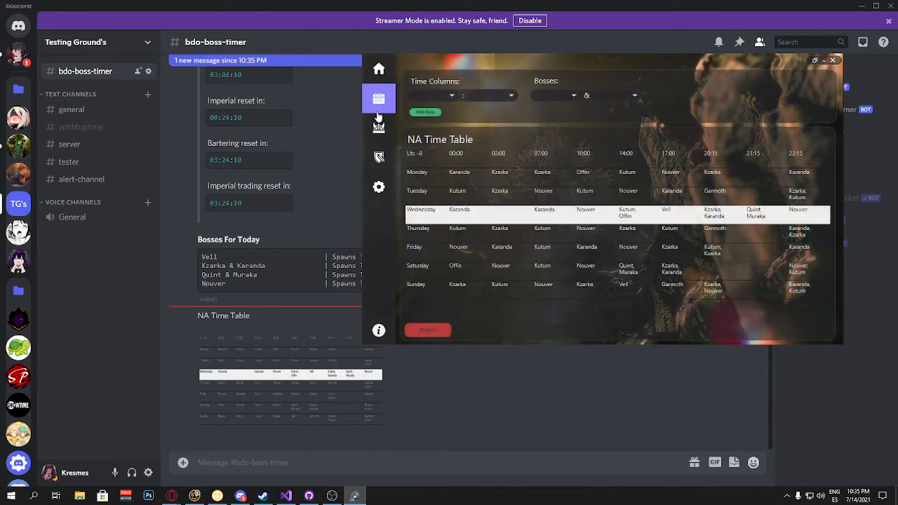
{"action": "left_click", "coordinate": [379, 187]}
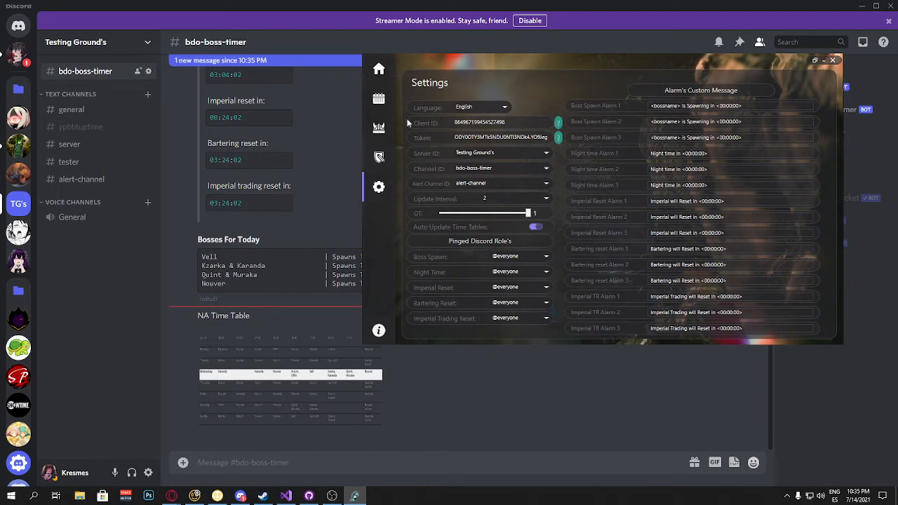
{"action": "left_click", "coordinate": [381, 330]}
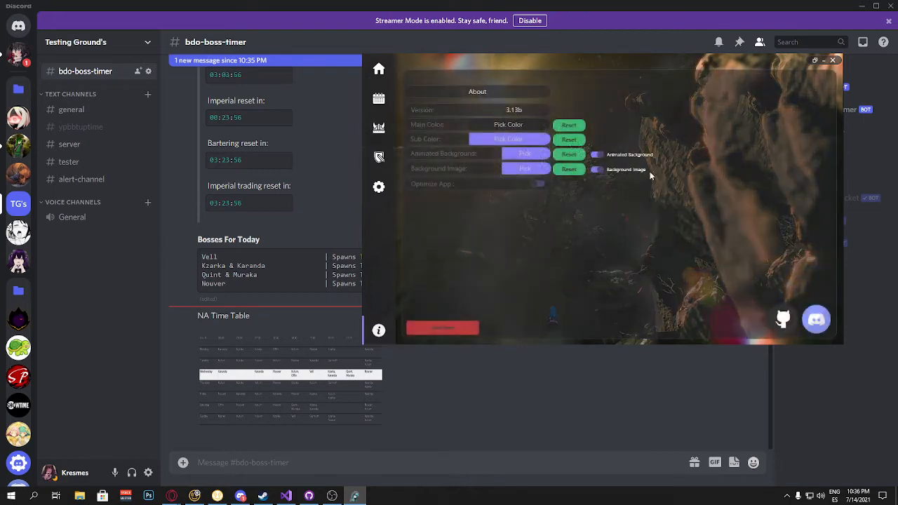
Step: Turn off the animated background and the background image, and return to the home page
{"action": "left_click", "coordinate": [596, 155]}
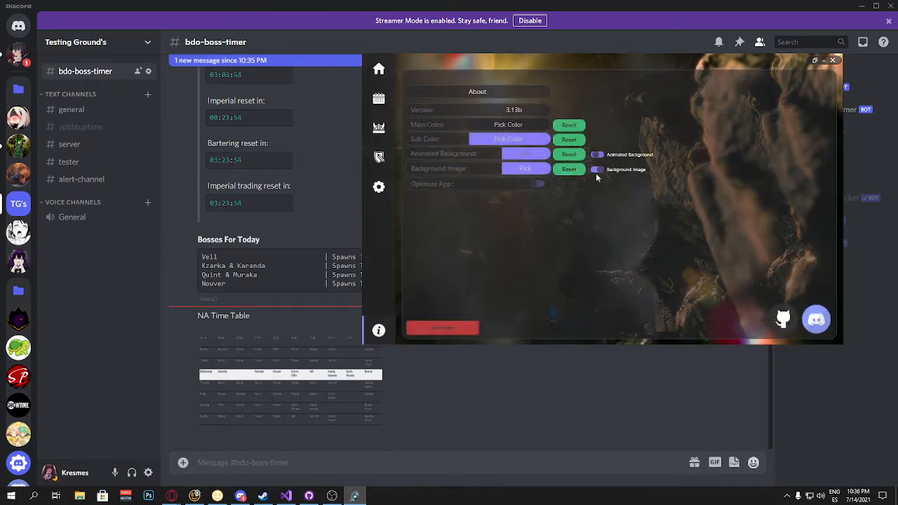
{"action": "left_click", "coordinate": [598, 169]}
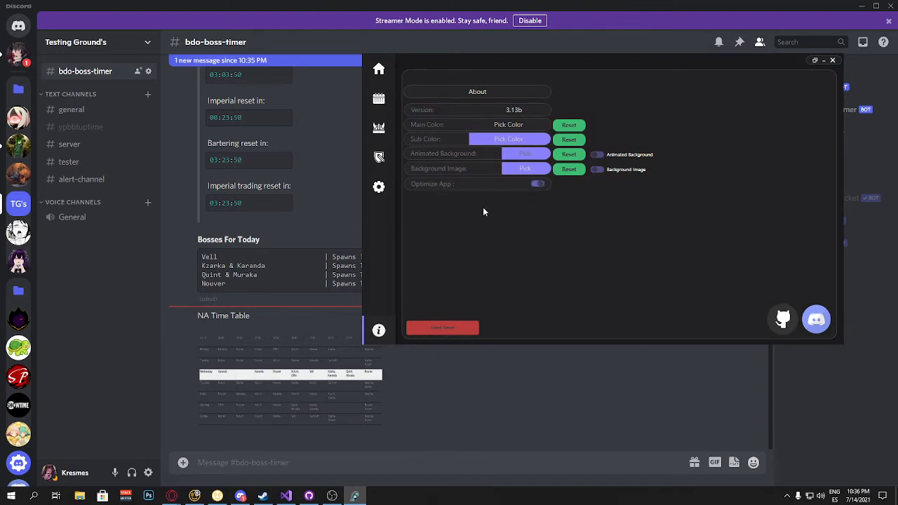
{"action": "left_click", "coordinate": [385, 73]}
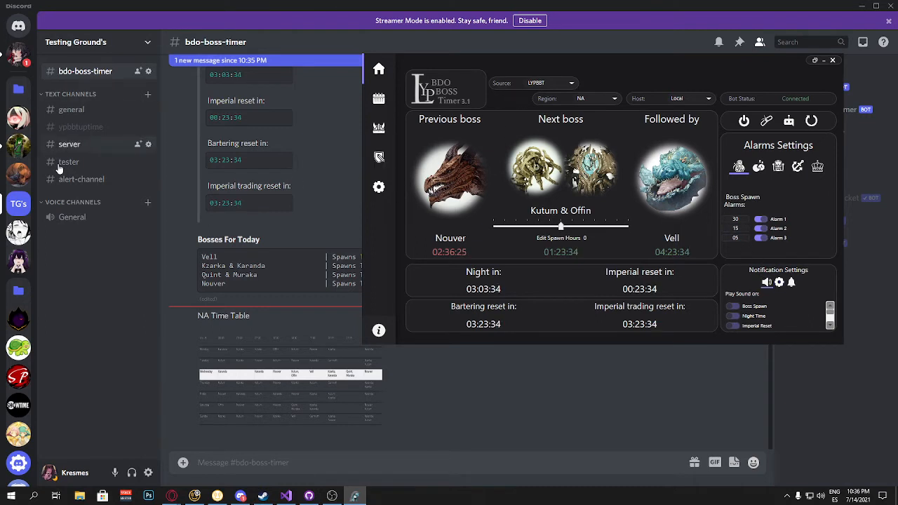
Step: Open the Self Rolling page and create a new Discord text channel named role-me
{"action": "left_click", "coordinate": [379, 161]}
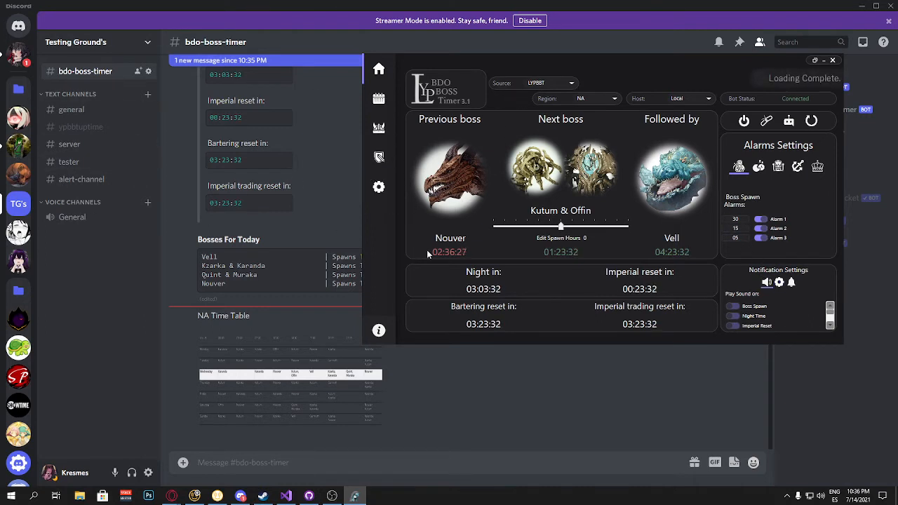
{"action": "left_click", "coordinate": [379, 69]}
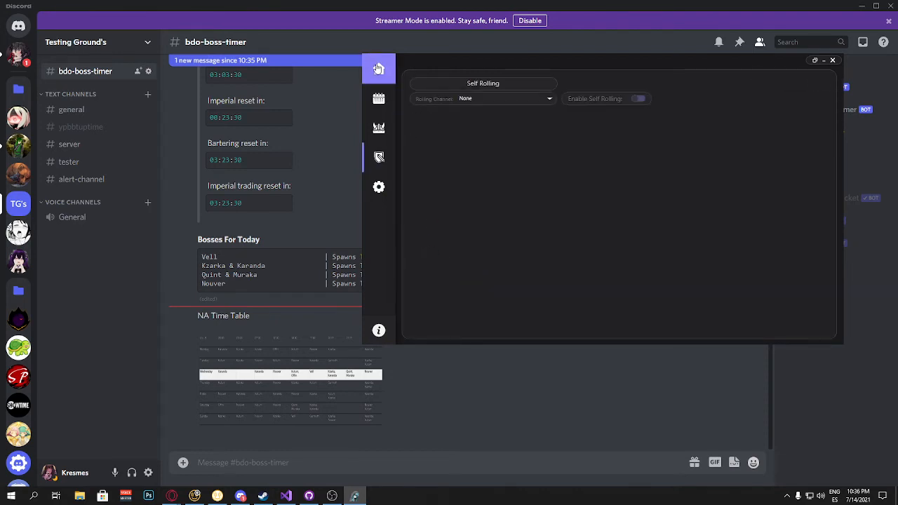
{"action": "left_click", "coordinate": [108, 276]}
{"action": "left_click", "coordinate": [148, 94]}
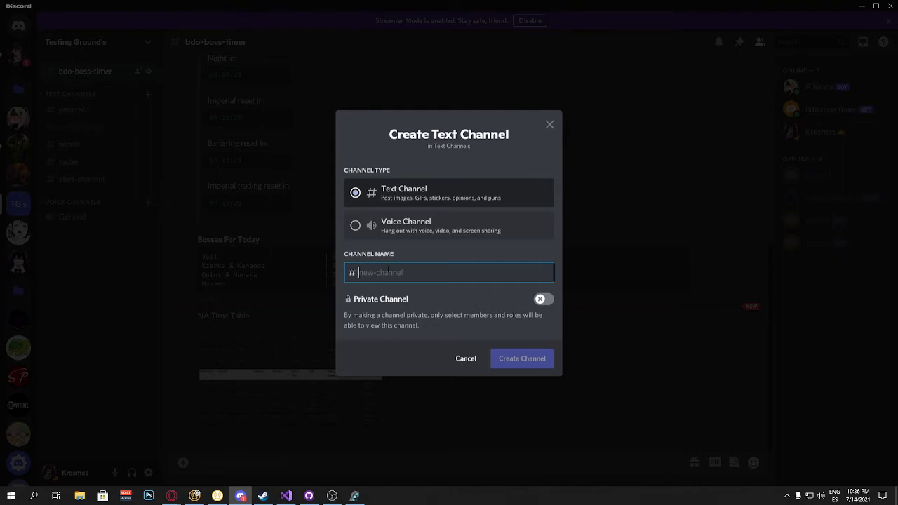
{"action": "type", "text": "role-me"}
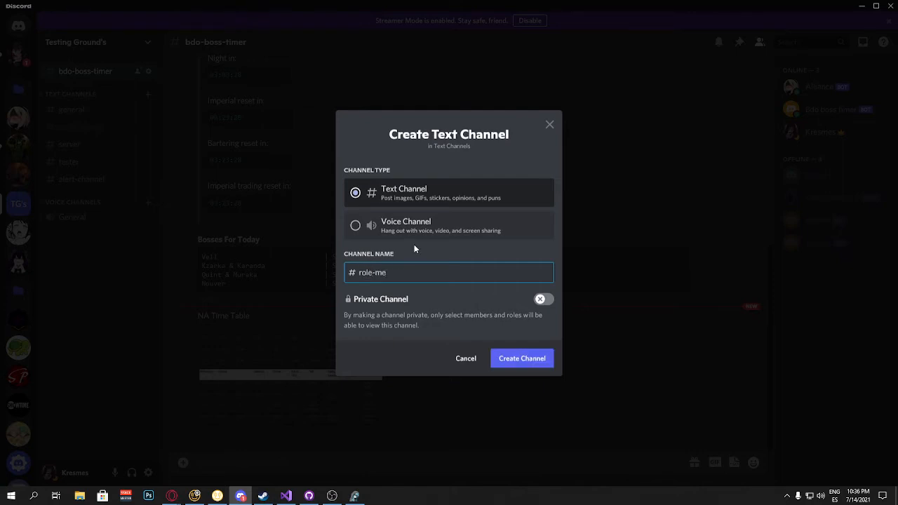
{"action": "left_click", "coordinate": [527, 362]}
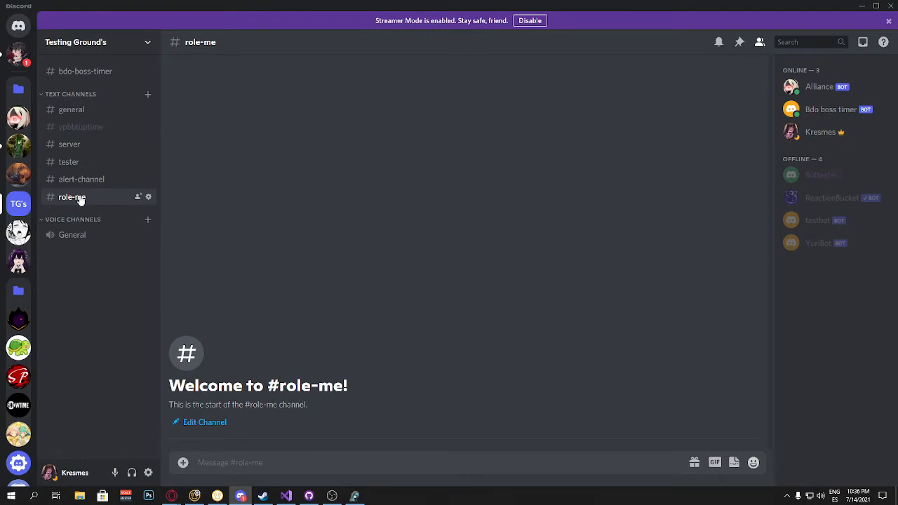
Step: Move the role-me channel to the top of the text channels list
{"action": "left_click_drag", "start_coordinate": [76, 197], "coordinate": [90, 111]}
{"action": "left_click", "coordinate": [354, 496]}
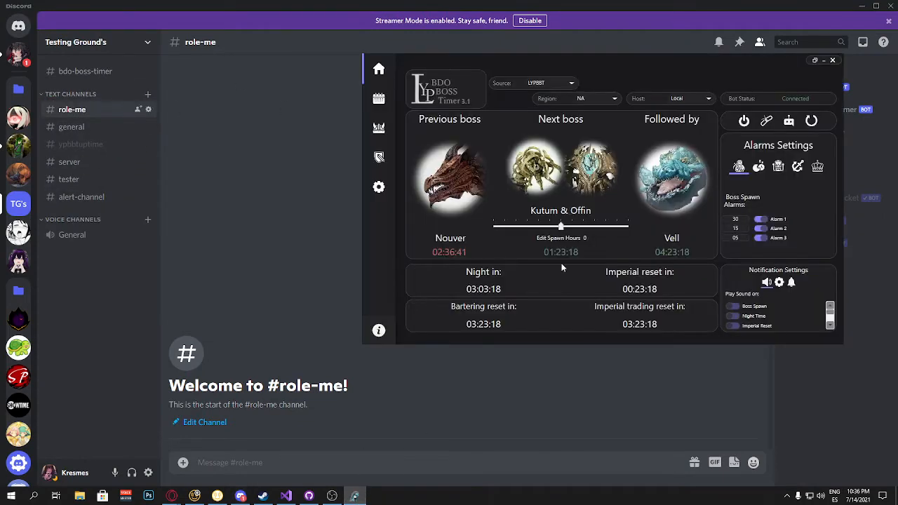
Step: Set the Self Rolling channel to role-me and enable self rolling
{"action": "left_click", "coordinate": [384, 167]}
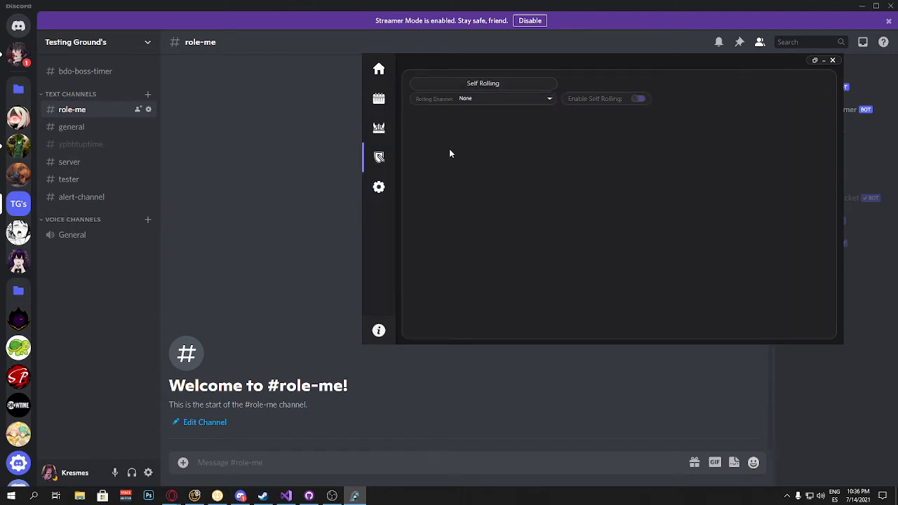
{"action": "left_click", "coordinate": [532, 102]}
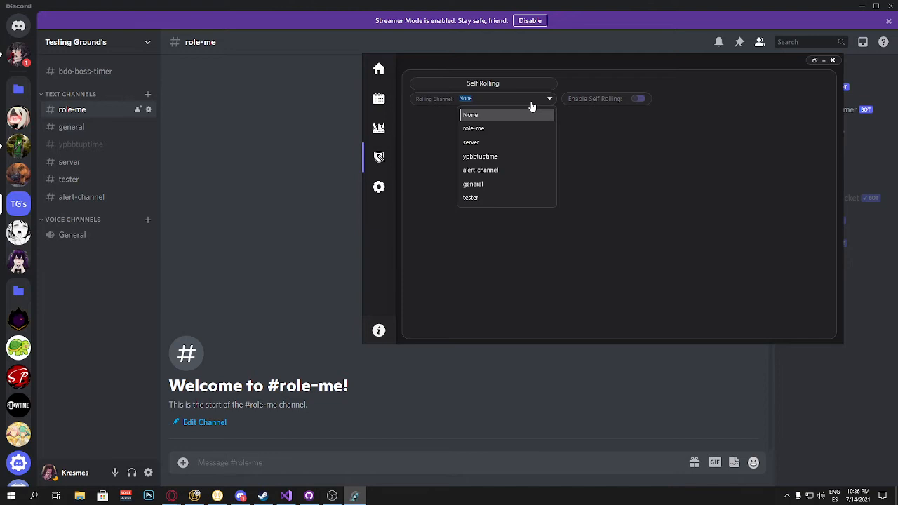
{"action": "left_click", "coordinate": [483, 128]}
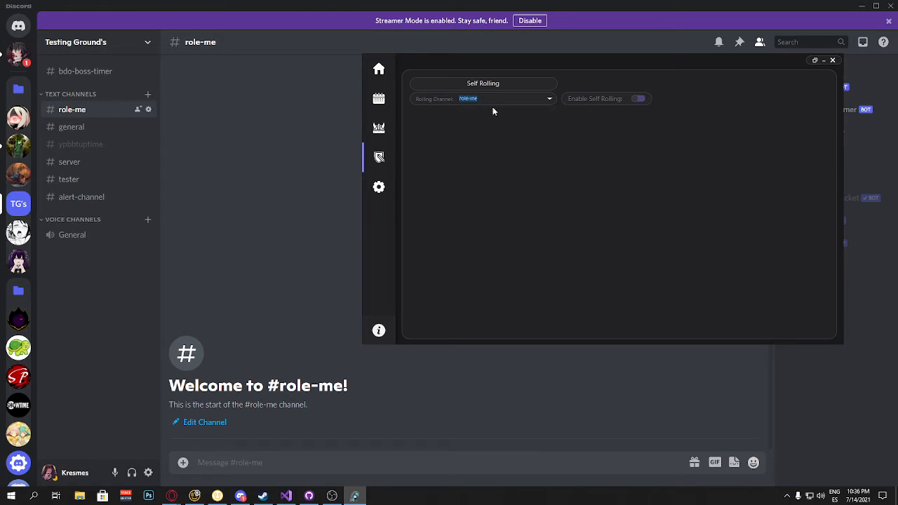
{"action": "left_click", "coordinate": [637, 99]}
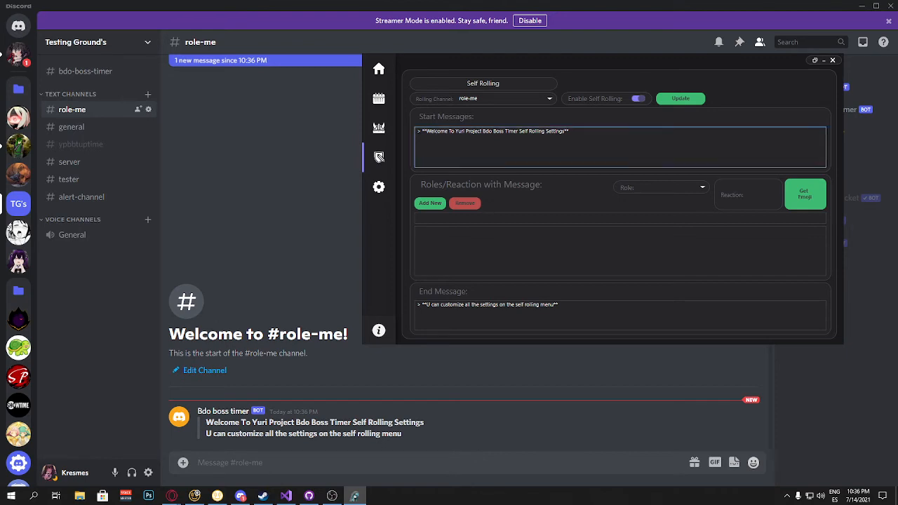
Step: Add a new role entry under Roles/Reaction with Message
{"action": "left_click_drag", "start_coordinate": [417, 130], "coordinate": [598, 129]}
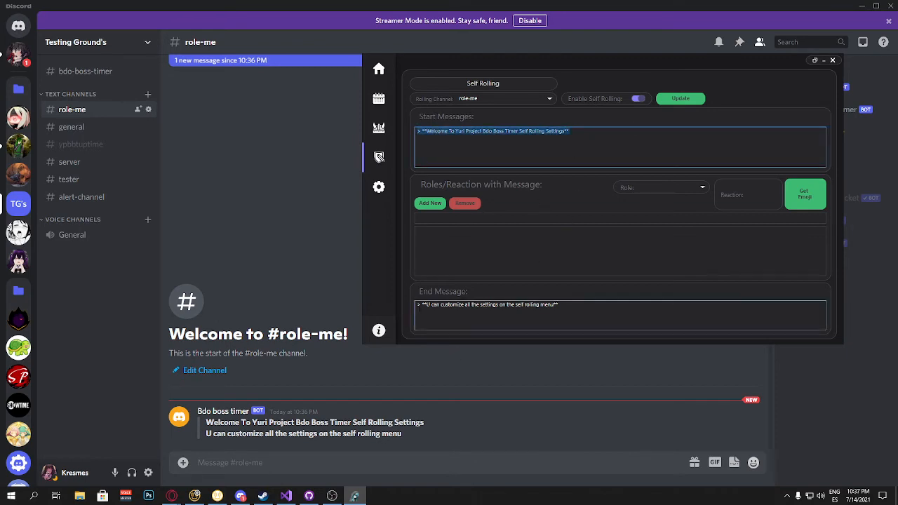
{"action": "left_click_drag", "start_coordinate": [417, 305], "coordinate": [568, 307]}
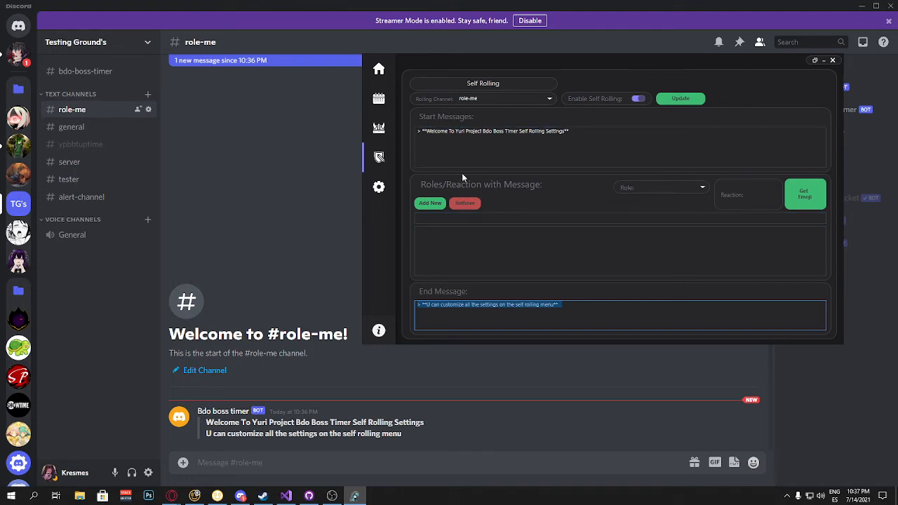
{"action": "left_click", "coordinate": [430, 204]}
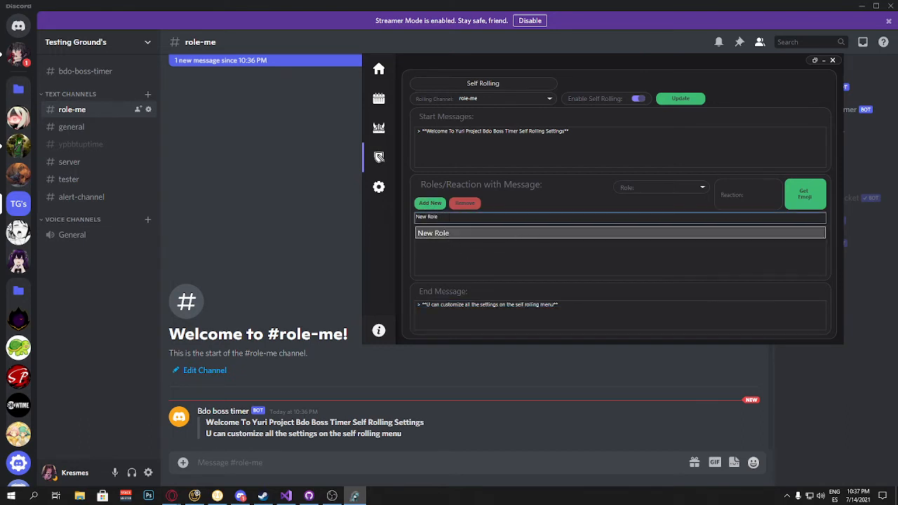
Step: Replace the new role entry's text with "> React whit"
{"action": "left_click_drag", "start_coordinate": [440, 216], "coordinate": [403, 222]}
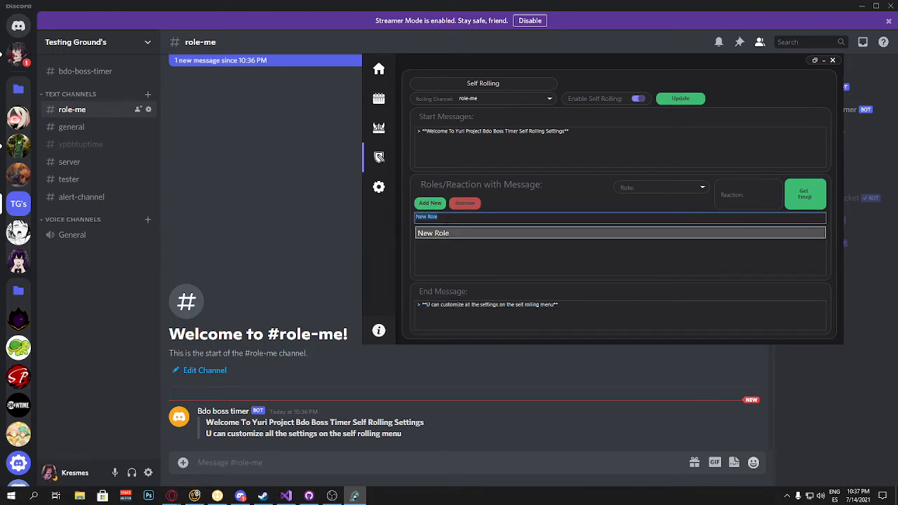
{"action": "type", "text": ">"}
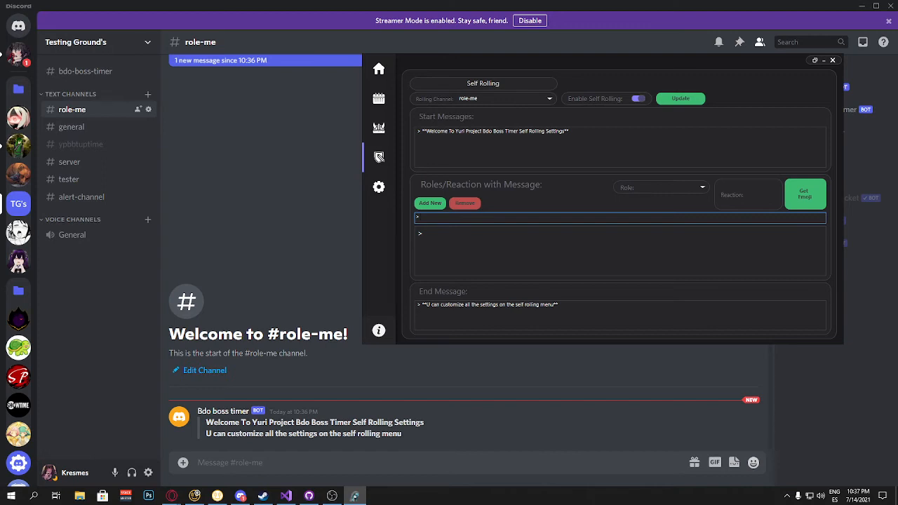
{"action": "type", "text": "React whit"}
Step: Capture a reaction emoji by reacting to the bot's capture message in role-me with the :download1: emoji
{"action": "left_click", "coordinate": [804, 194]}
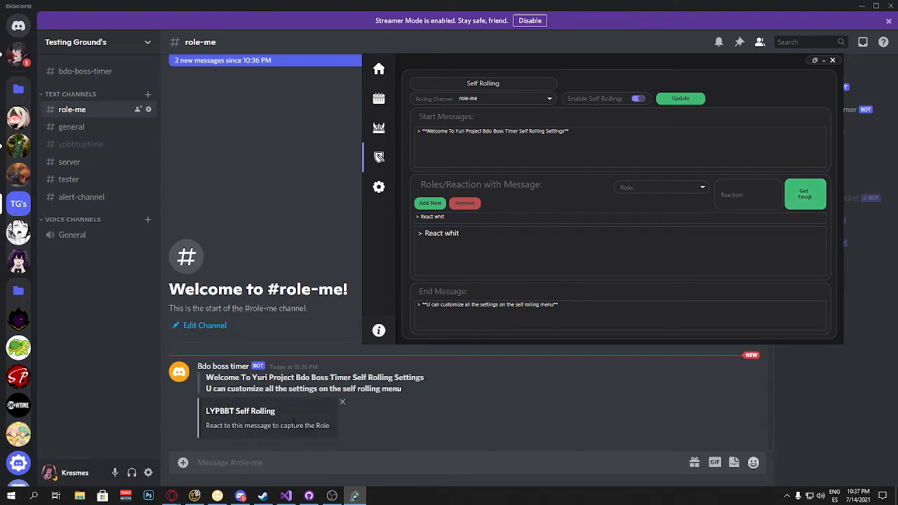
{"action": "left_click", "coordinate": [294, 421]}
{"action": "right_click", "coordinate": [291, 419]}
{"action": "mouse_move", "coordinate": [333, 355]}
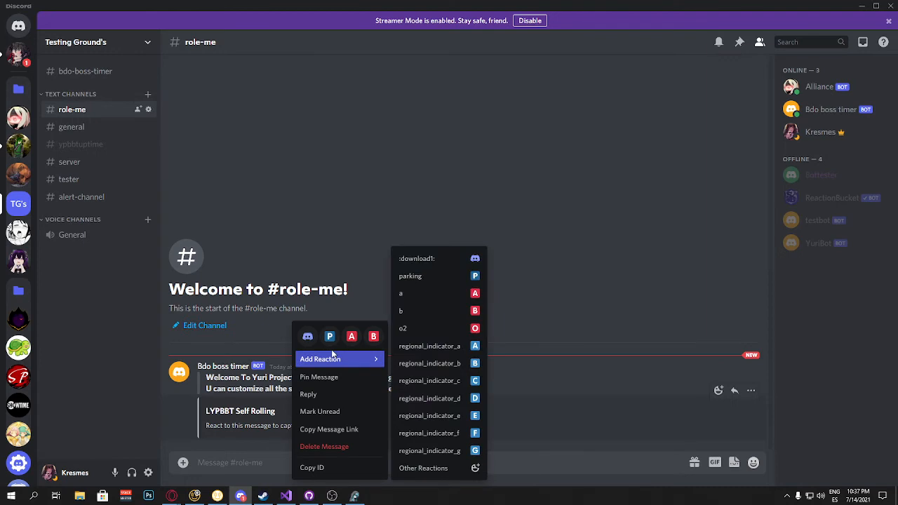
{"action": "left_click", "coordinate": [307, 337]}
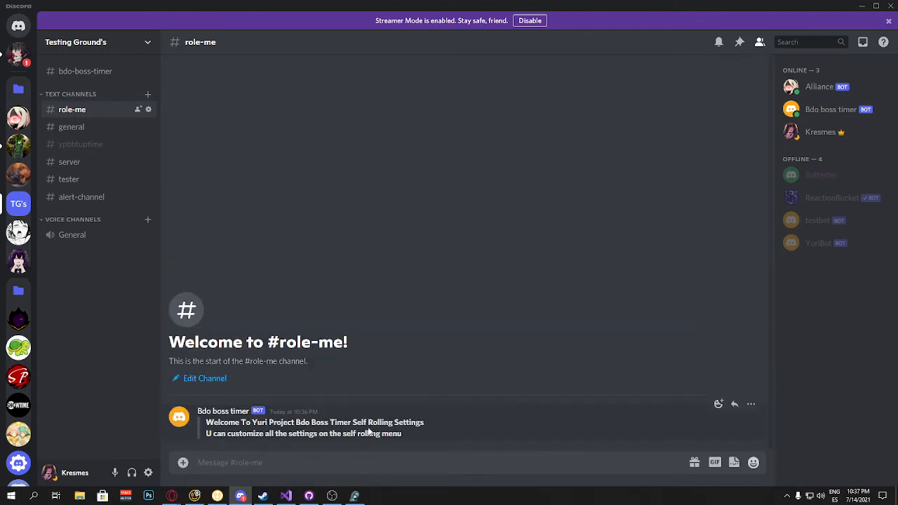
{"action": "mouse_move", "coordinate": [354, 496]}
{"action": "left_click", "coordinate": [379, 470]}
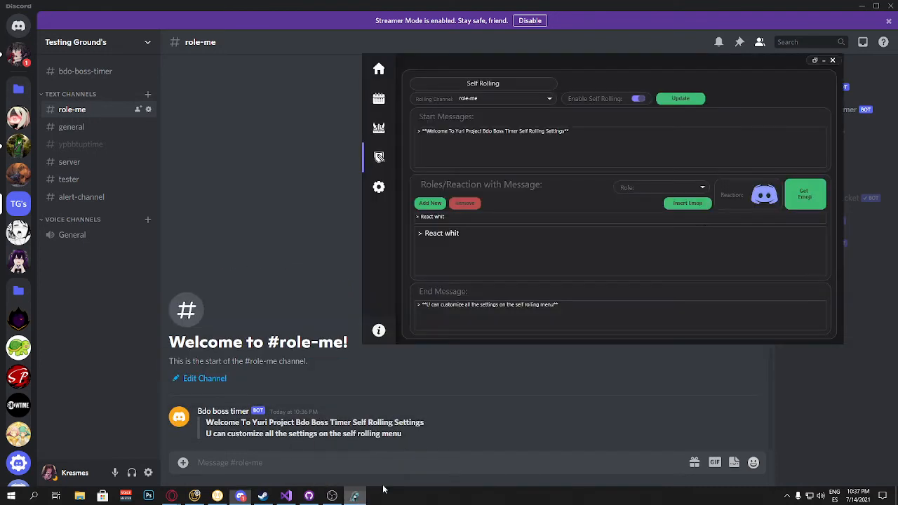
{"action": "left_click", "coordinate": [683, 203]}
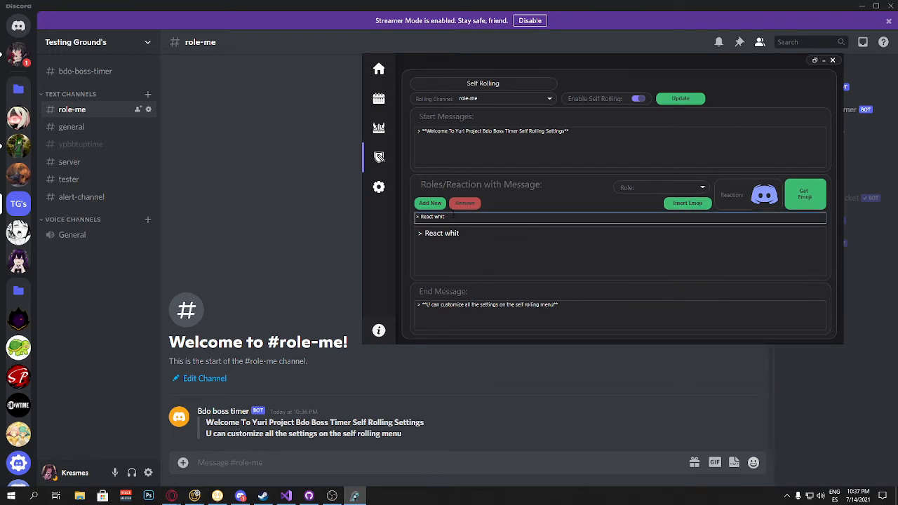
{"action": "left_click", "coordinate": [687, 204]}
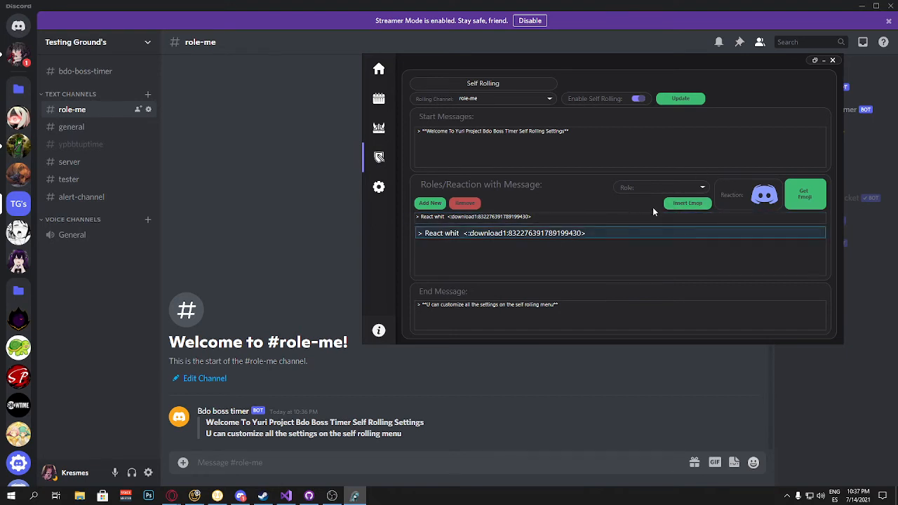
{"action": "left_click", "coordinate": [695, 188]}
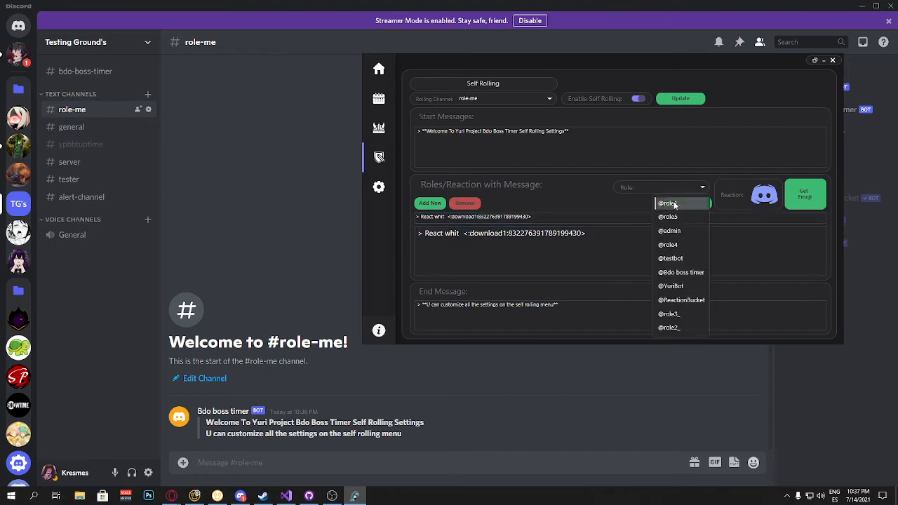
{"action": "left_click", "coordinate": [675, 203]}
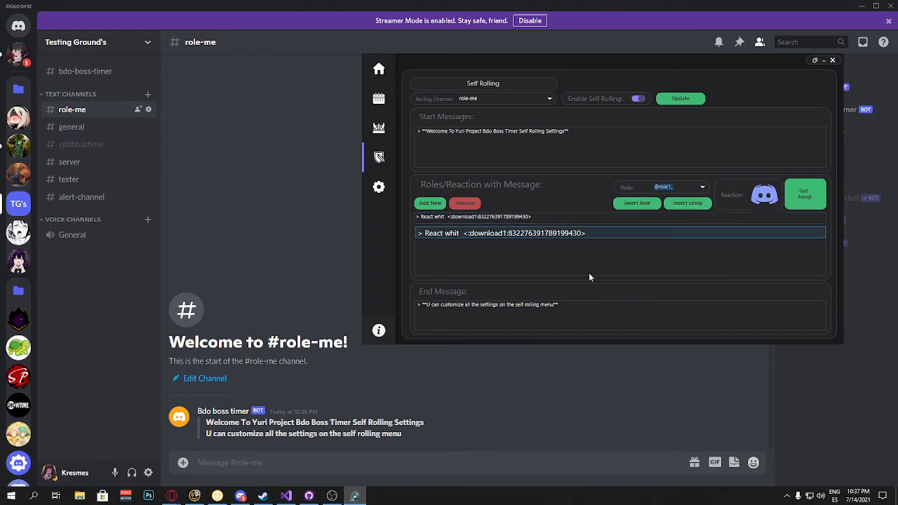
{"action": "left_click", "coordinate": [624, 205]}
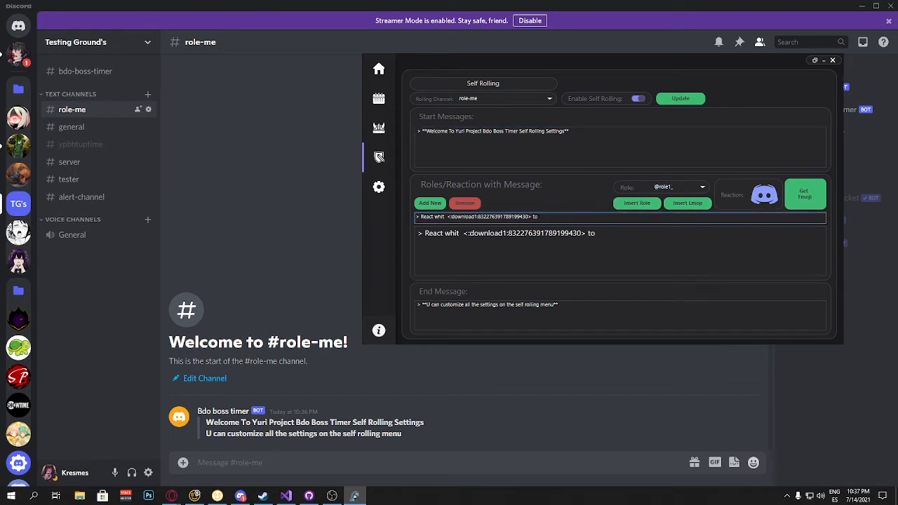
{"action": "type", "text": "get role 1"}
{"action": "left_click", "coordinate": [636, 202]}
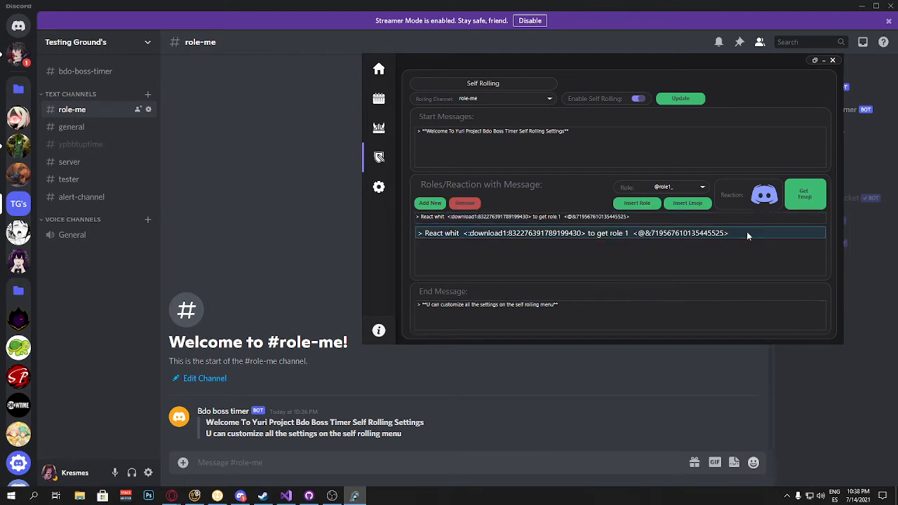
Step: Add a second role entry and set its text to "> react whit"
{"action": "left_click", "coordinate": [432, 205]}
{"action": "left_click", "coordinate": [537, 234]}
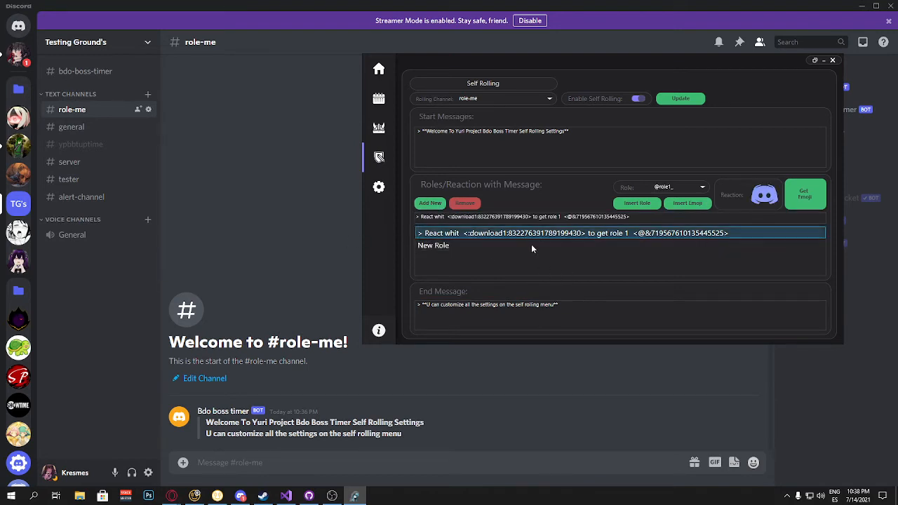
{"action": "left_click", "coordinate": [532, 249]}
{"action": "left_click", "coordinate": [522, 233]}
{"action": "left_click", "coordinate": [521, 245]}
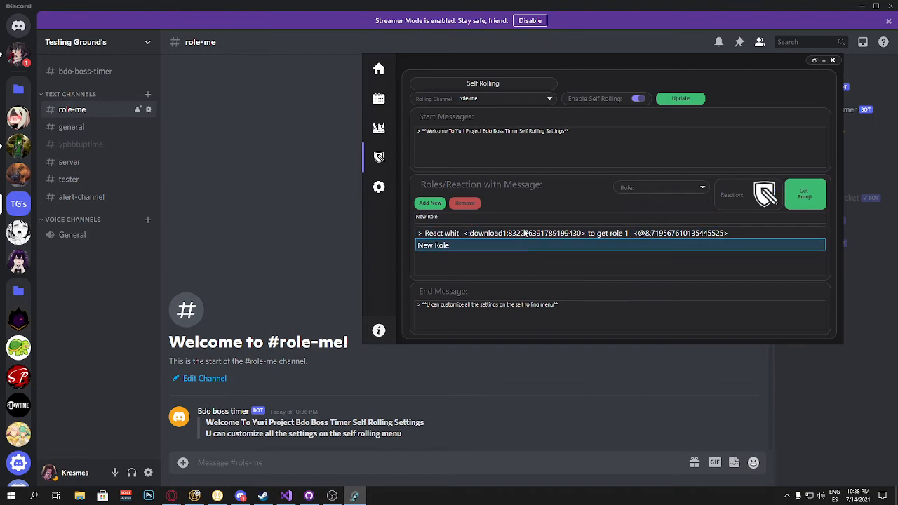
{"action": "left_click", "coordinate": [473, 219]}
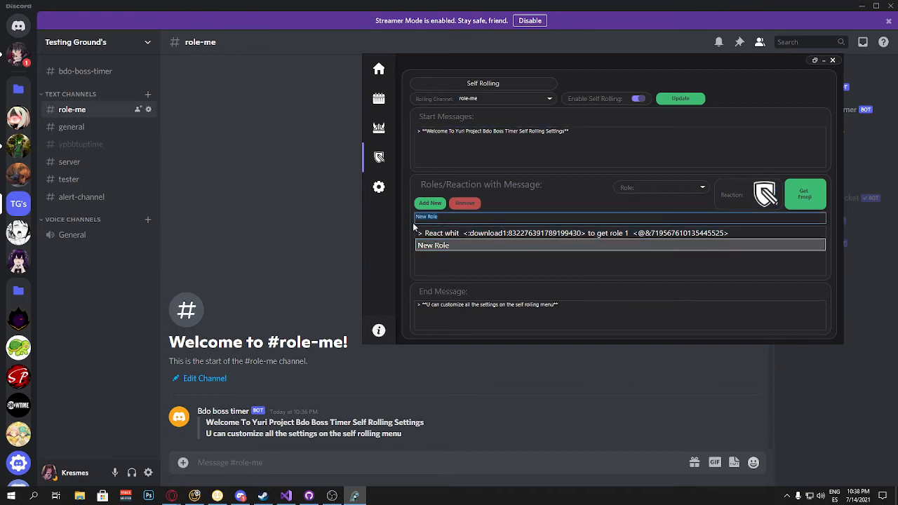
{"action": "type", "text": ">"}
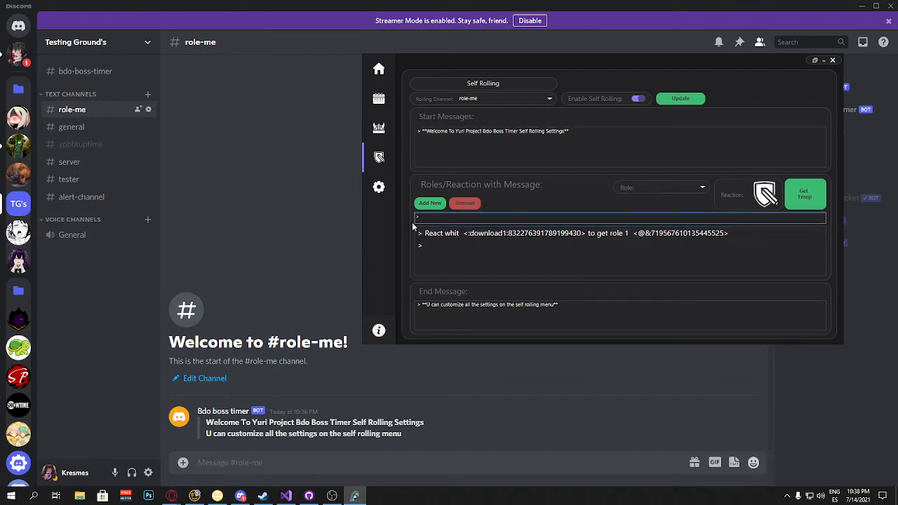
{"action": "type", "text": " react whit"}
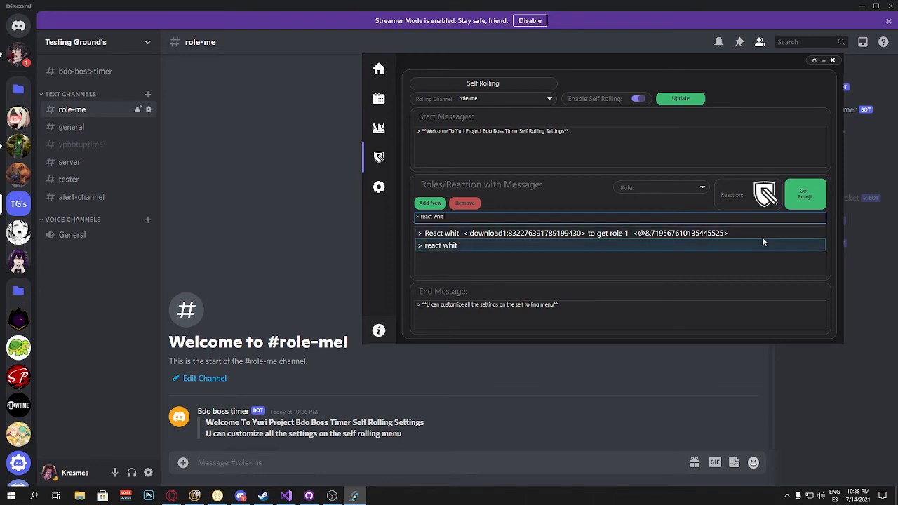
Step: Capture a second reaction emoji by reacting to the bot's new capture message with the :one: emoji
{"action": "left_click", "coordinate": [807, 198]}
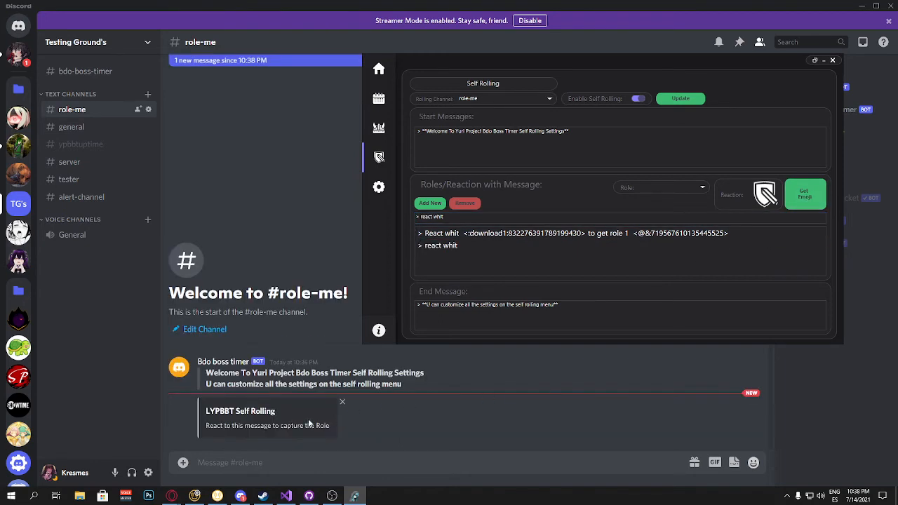
{"action": "right_click", "coordinate": [308, 418]}
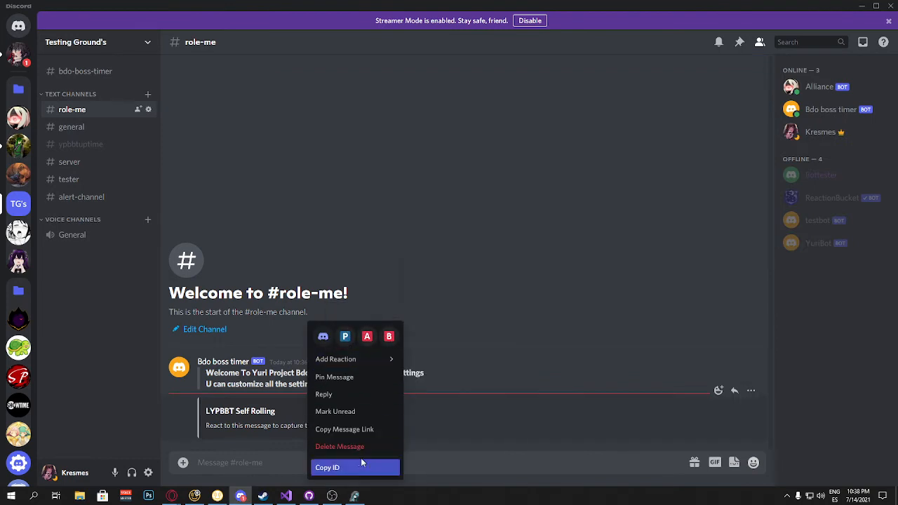
{"action": "mouse_move", "coordinate": [356, 360]}
{"action": "left_click", "coordinate": [456, 468]}
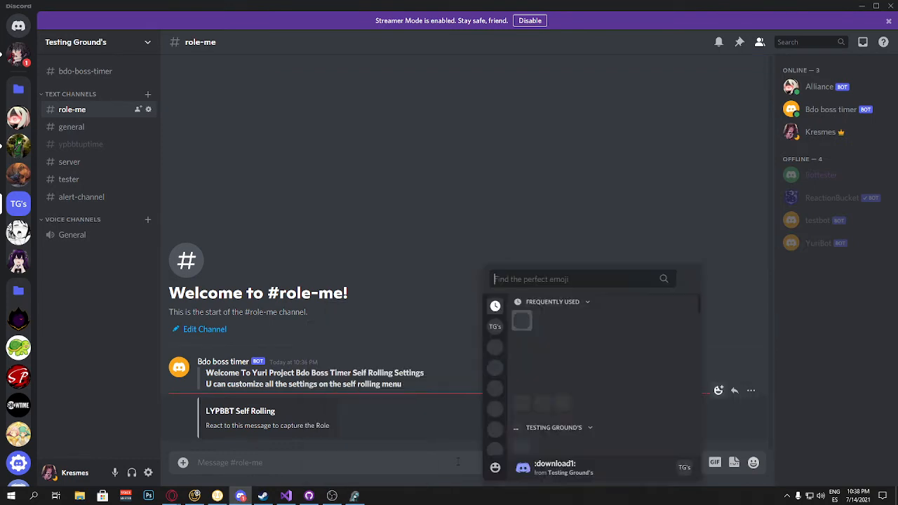
{"action": "scroll", "coordinate": [575, 371], "scroll_direction": "down", "scroll_amount": 3}
{"action": "scroll", "coordinate": [578, 378], "scroll_direction": "down", "scroll_amount": 10}
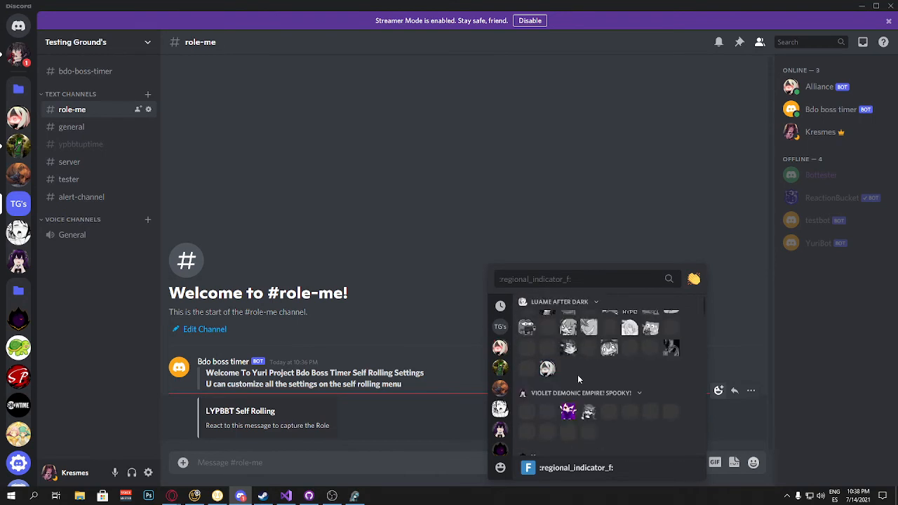
{"action": "scroll", "coordinate": [581, 388], "scroll_direction": "down", "scroll_amount": 10}
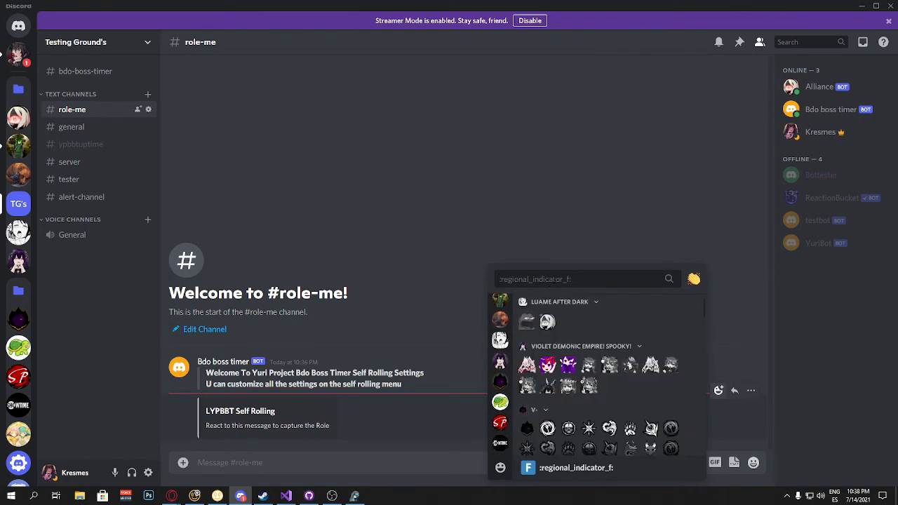
{"action": "type", "text": "1"}
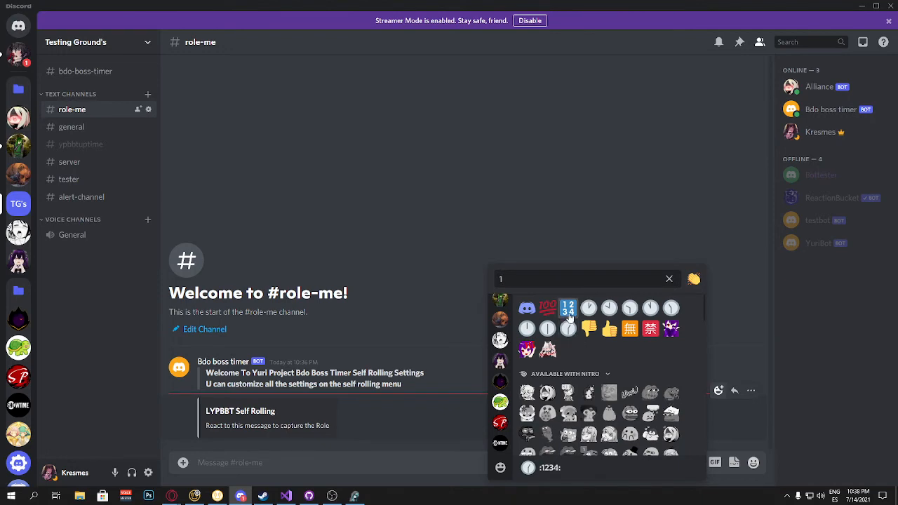
{"action": "scroll", "coordinate": [569, 330], "scroll_direction": "down", "scroll_amount": 5}
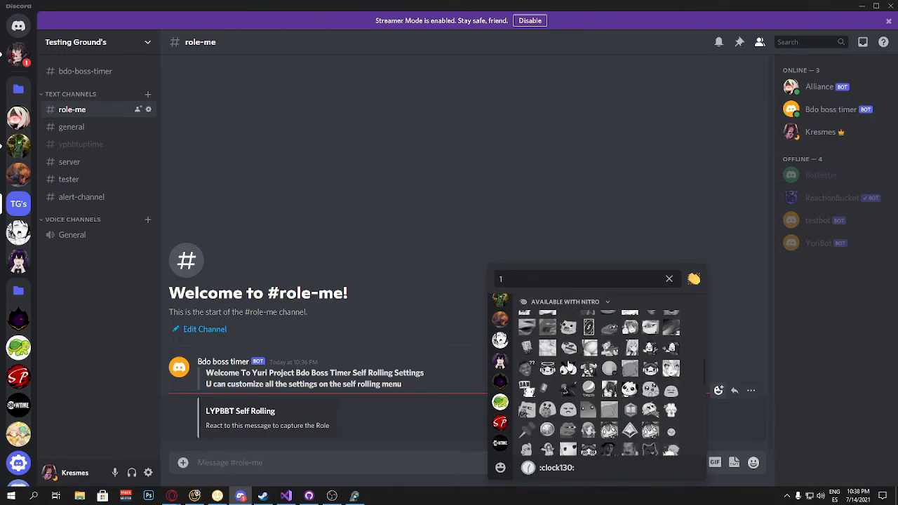
{"action": "key", "text": "BackSpace"}
{"action": "type", "text": "one"}
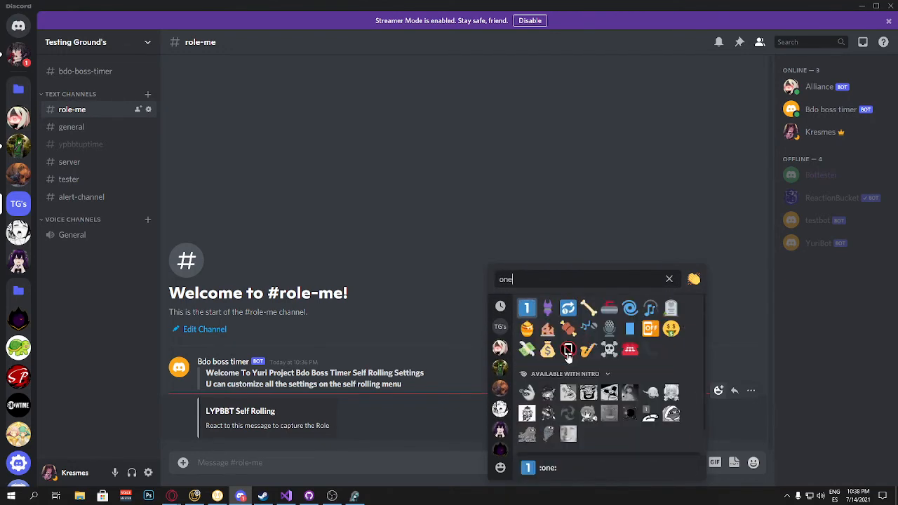
{"action": "left_click", "coordinate": [526, 307]}
{"action": "scroll", "coordinate": [382, 279], "scroll_direction": "up", "scroll_amount": 1}
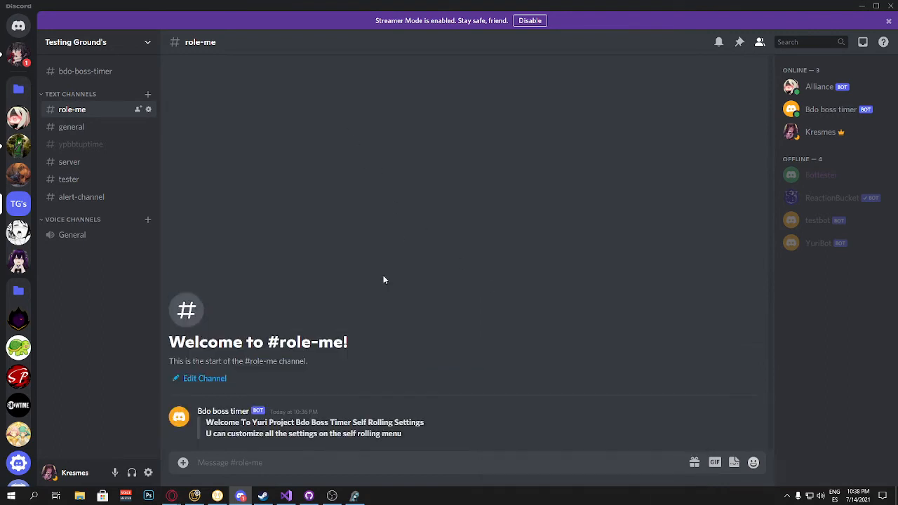
{"action": "left_click", "coordinate": [355, 495]}
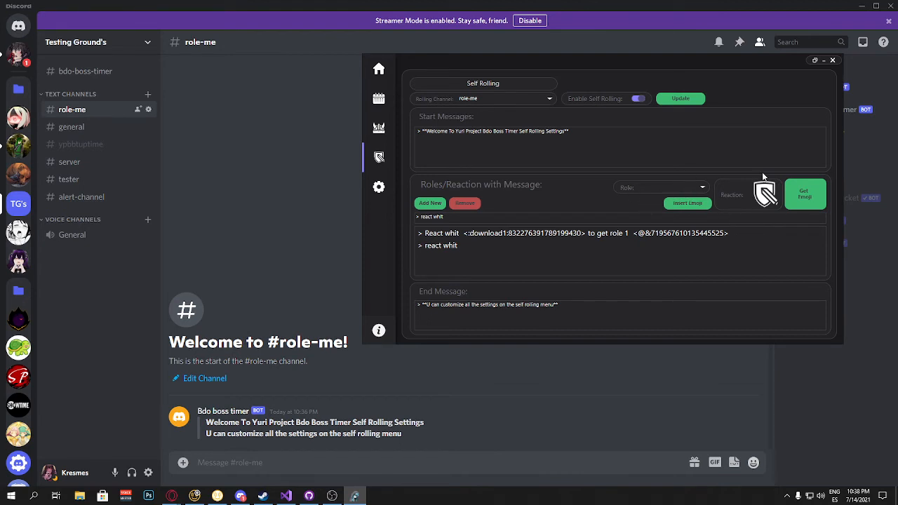
{"action": "left_click", "coordinate": [694, 191]}
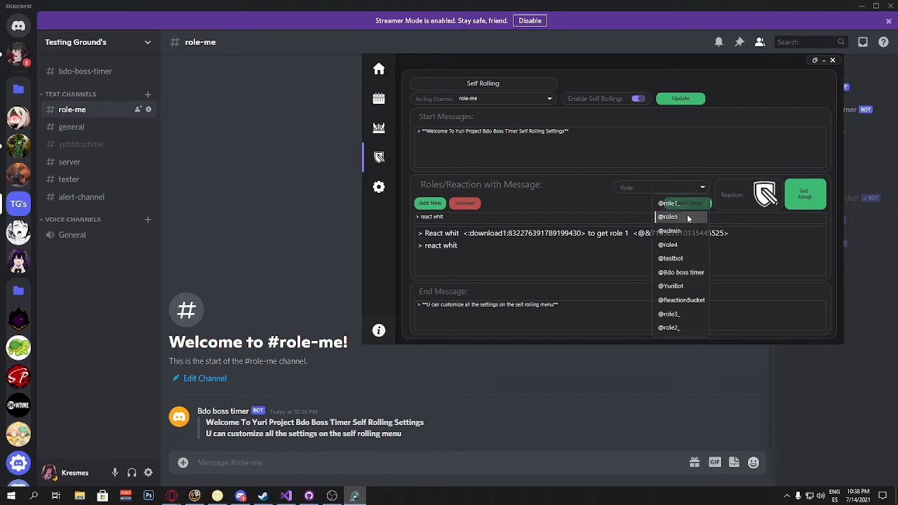
{"action": "left_click", "coordinate": [687, 214]}
{"action": "left_click", "coordinate": [461, 246]}
{"action": "left_click", "coordinate": [616, 217]}
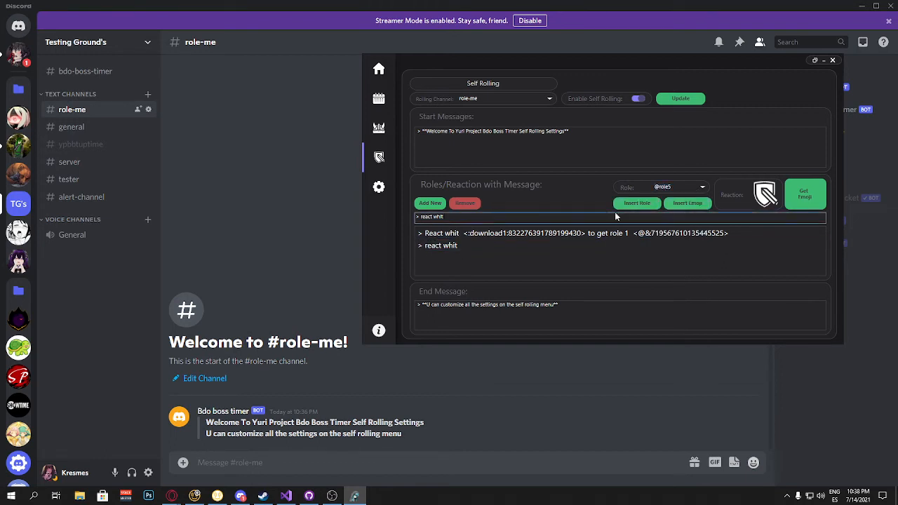
{"action": "left_click", "coordinate": [687, 203]}
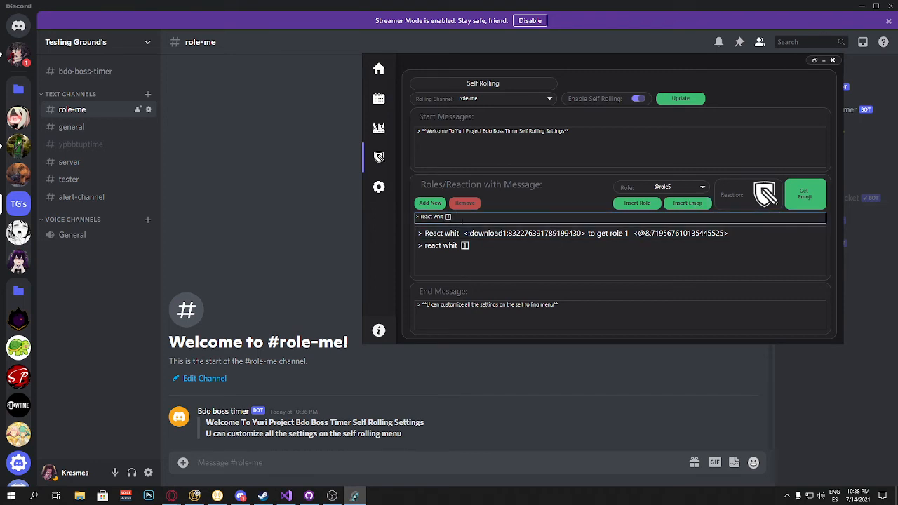
{"action": "type", "text": "to get ro"}
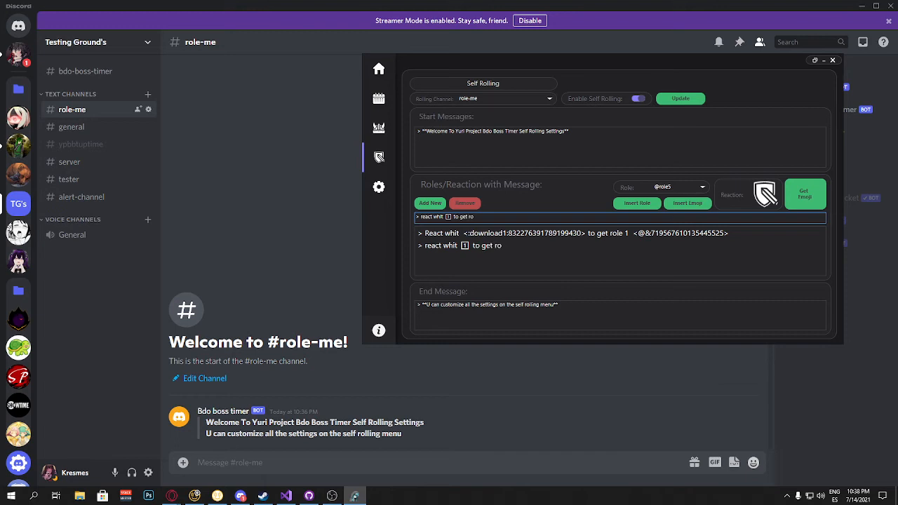
{"action": "type", "text": "le 5"}
{"action": "left_click", "coordinate": [630, 204]}
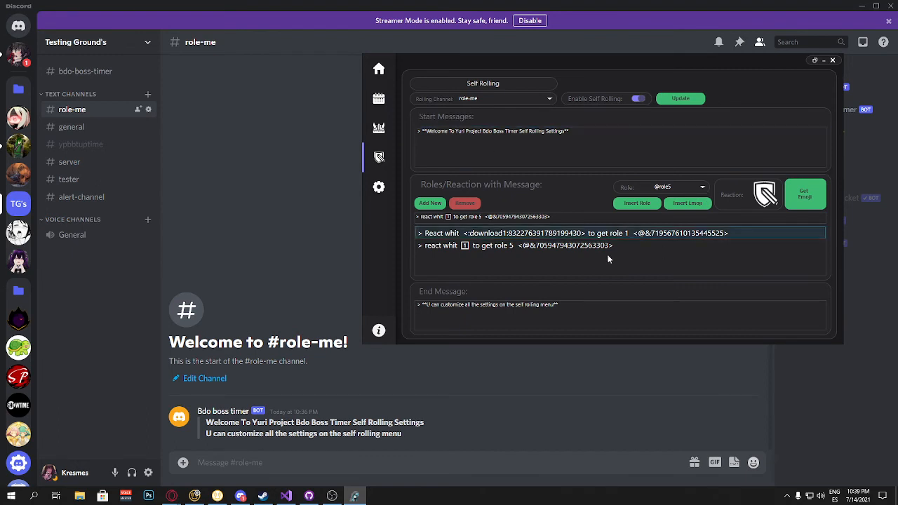
Step: Update the self-rolling settings and insert a line break at the start of the End Message
{"action": "left_click", "coordinate": [681, 99]}
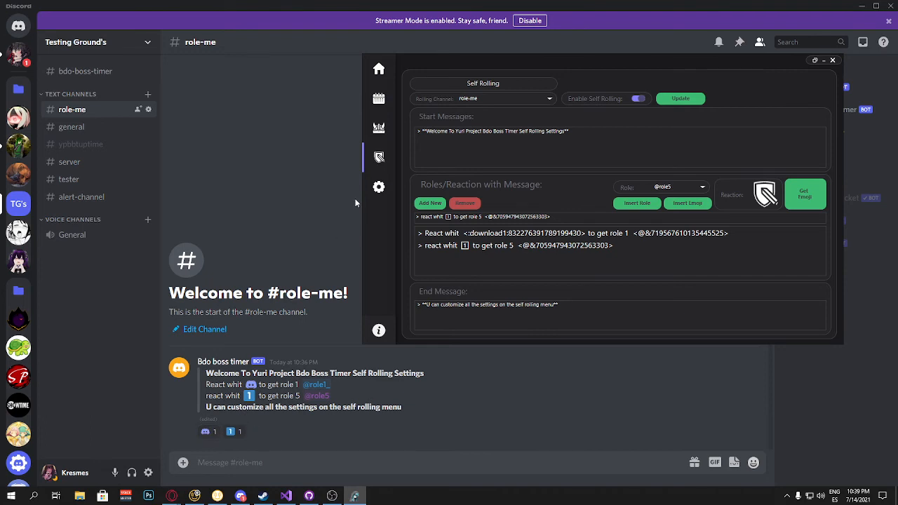
{"action": "left_click", "coordinate": [574, 138]}
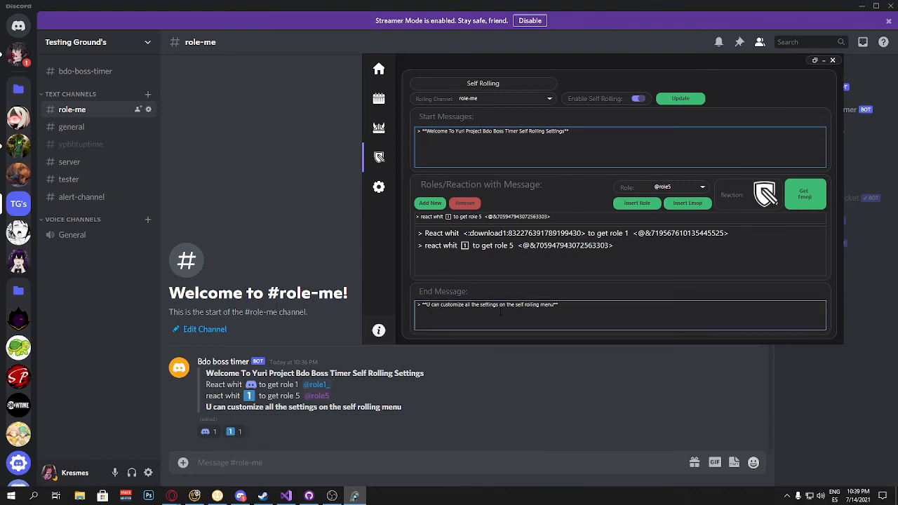
{"action": "left_click", "coordinate": [597, 315]}
{"action": "key", "text": "Return"}
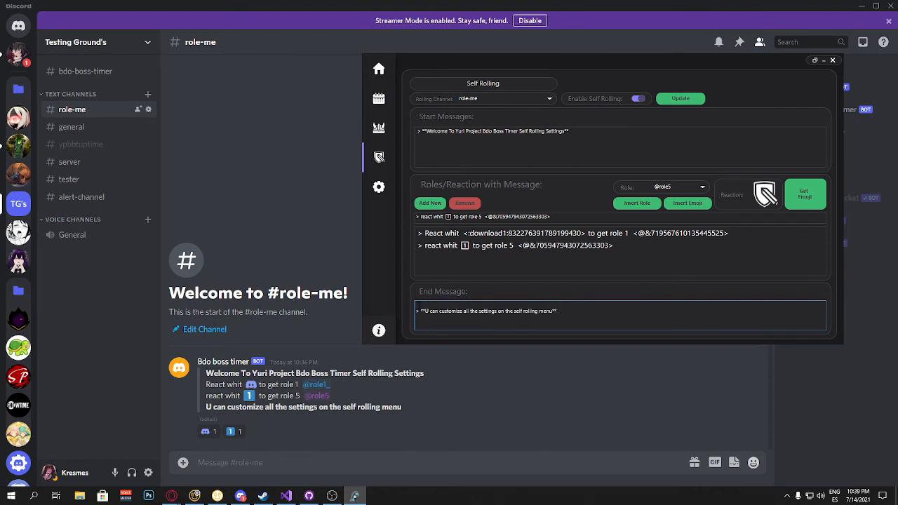
Step: Update the self-rolling settings again to repost the role message with the adjusted line breaks
{"action": "left_click", "coordinate": [681, 98]}
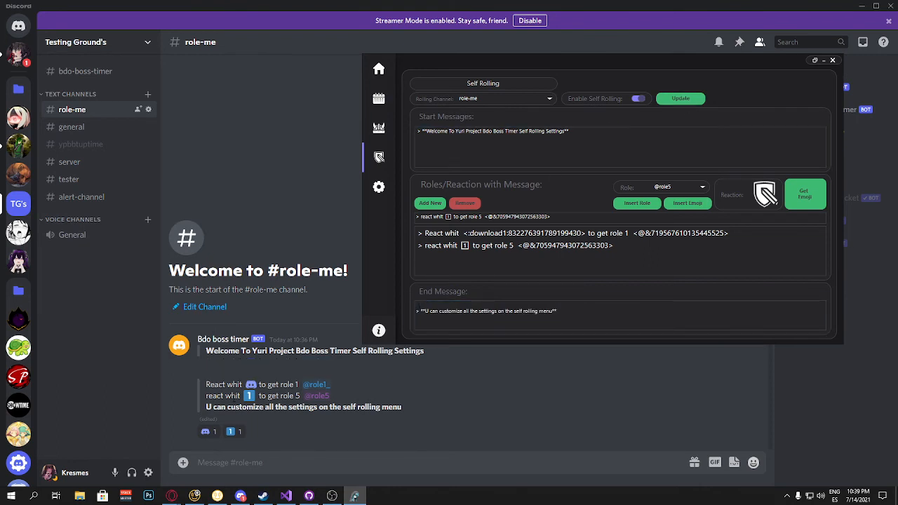
{"action": "left_click", "coordinate": [449, 147]}
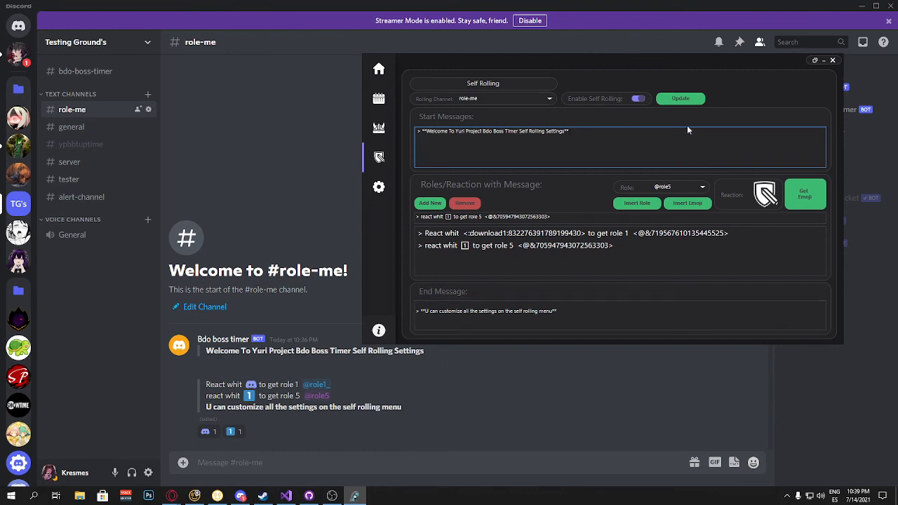
{"action": "left_click", "coordinate": [680, 99]}
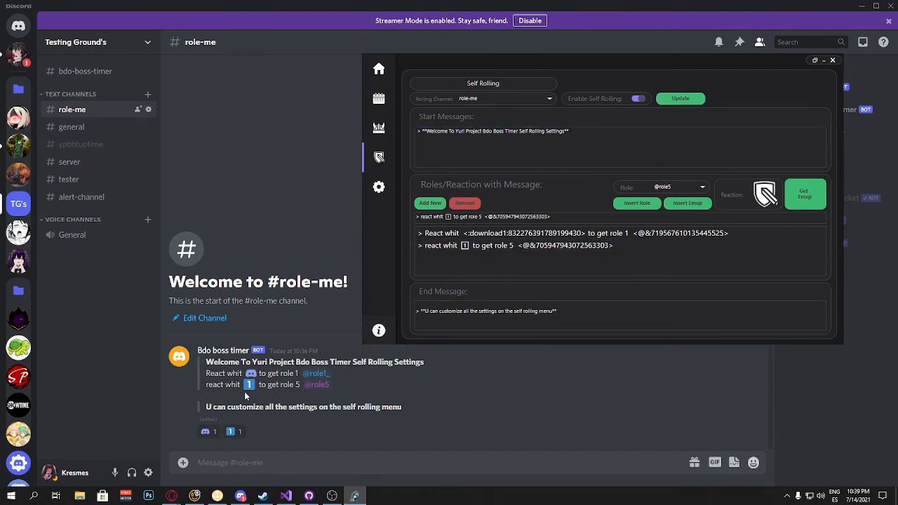
{"action": "left_click", "coordinate": [306, 139]}
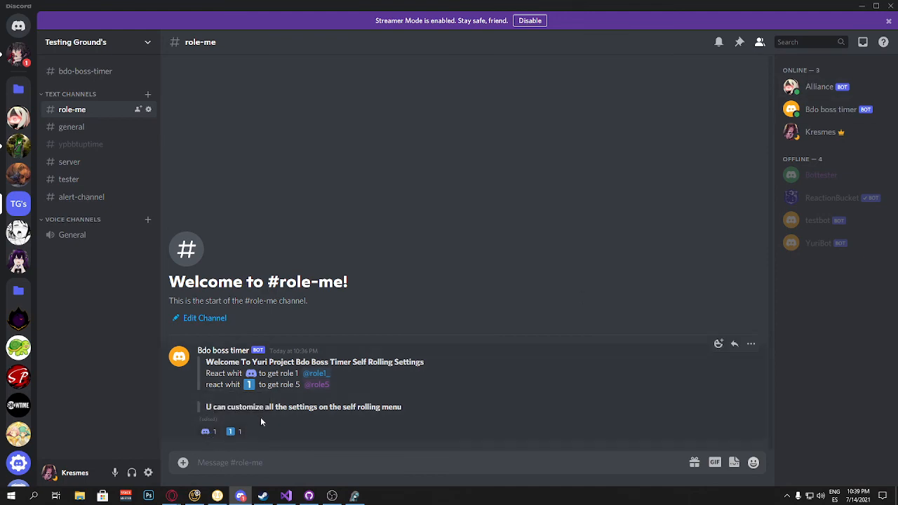
Step: Open the server's role list to check where the Bdo boss timer role sits
{"action": "left_click", "coordinate": [116, 44]}
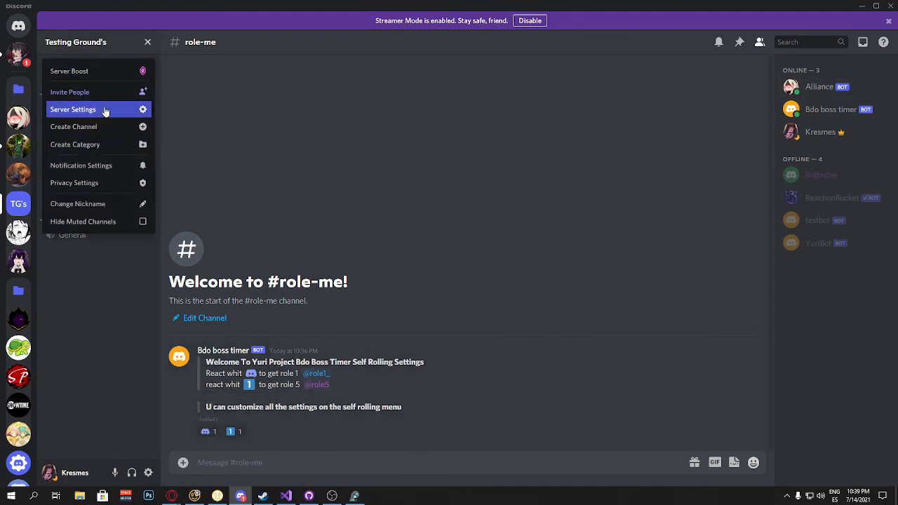
{"action": "left_click", "coordinate": [112, 110]}
{"action": "left_click", "coordinate": [208, 79]}
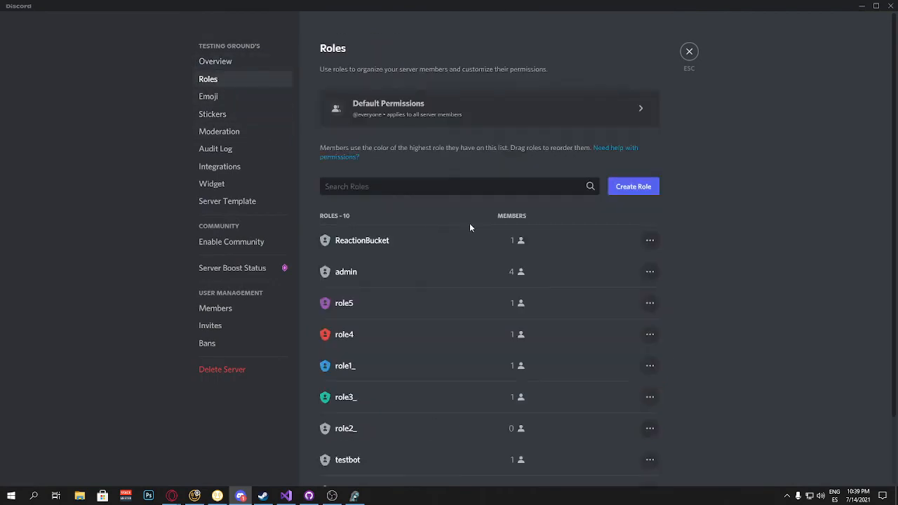
{"action": "scroll", "coordinate": [367, 280], "scroll_direction": "down", "scroll_amount": 2}
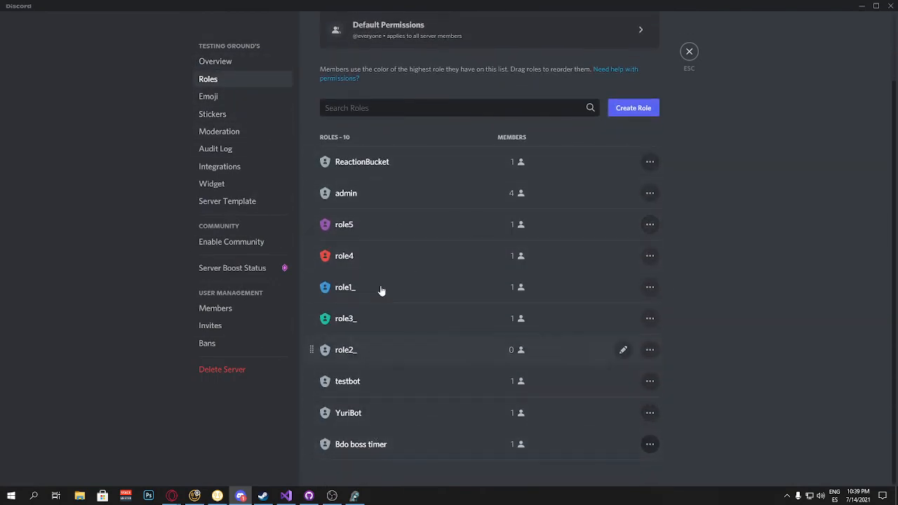
{"action": "left_click", "coordinate": [329, 444]}
{"action": "left_click", "coordinate": [687, 61]}
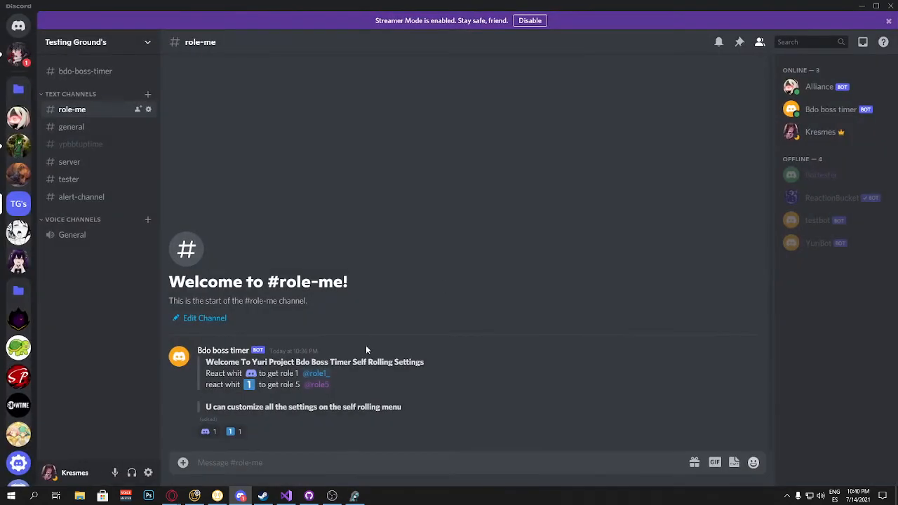
Step: Move the Bdo boss timer role above the self-assignable roles in the server's role list and save
{"action": "left_click", "coordinate": [100, 42]}
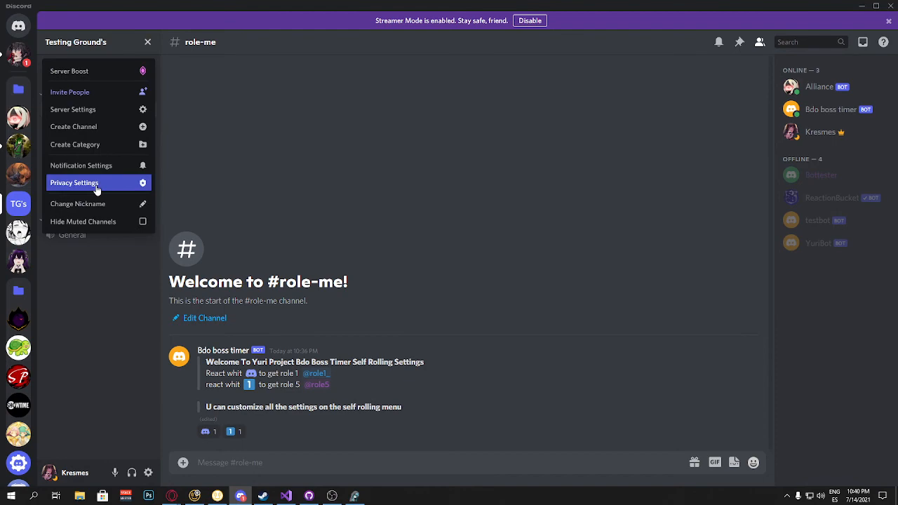
{"action": "left_click", "coordinate": [84, 110]}
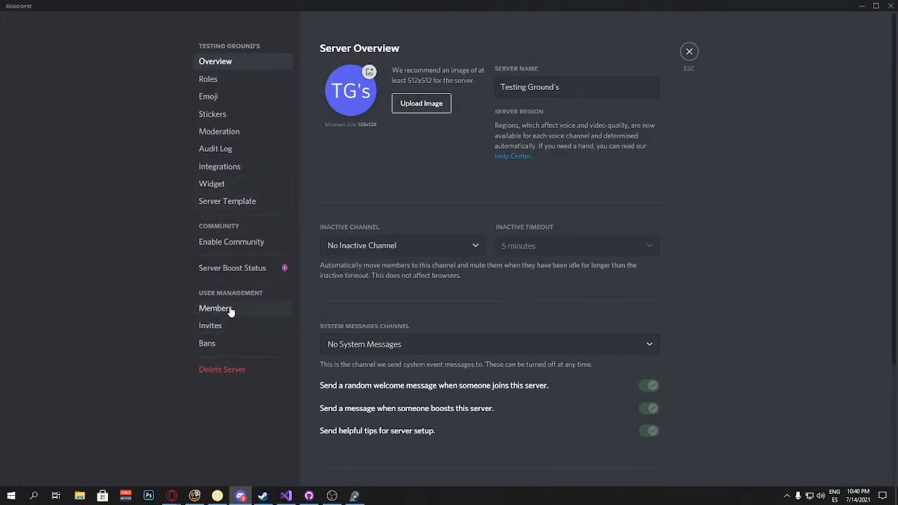
{"action": "left_click", "coordinate": [219, 82]}
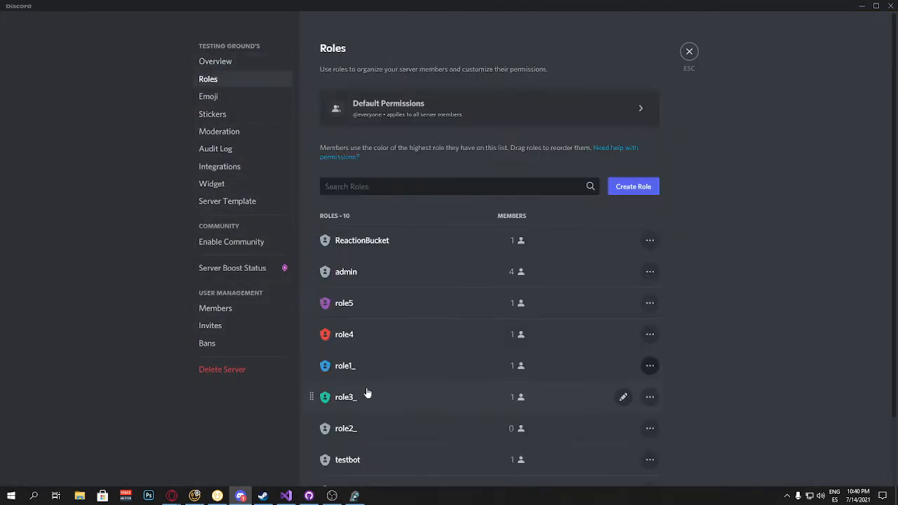
{"action": "scroll", "coordinate": [336, 414], "scroll_direction": "down", "scroll_amount": 2}
{"action": "left_click_drag", "start_coordinate": [311, 446], "coordinate": [309, 188]}
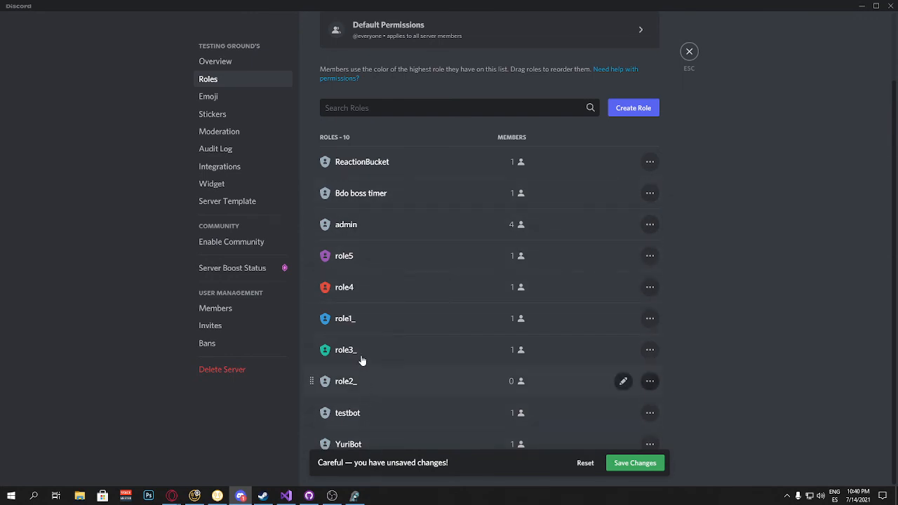
{"action": "left_click", "coordinate": [645, 467]}
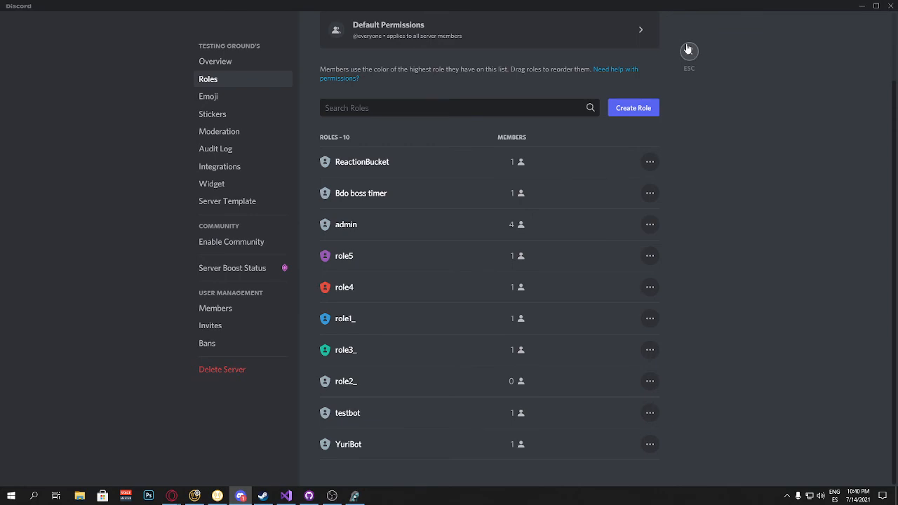
{"action": "left_click", "coordinate": [690, 53]}
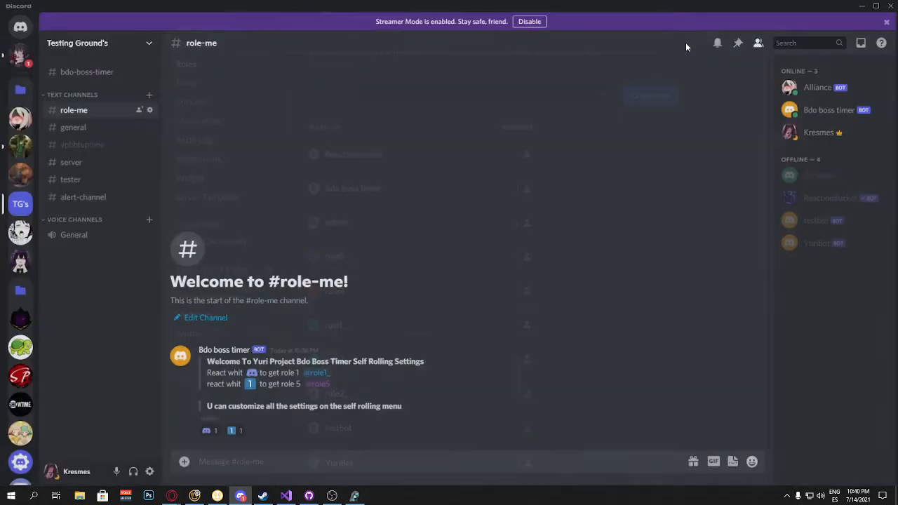
Step: Inspect the roles assigned to the Alliance and Bdo boss timer bots
{"action": "left_click", "coordinate": [826, 96]}
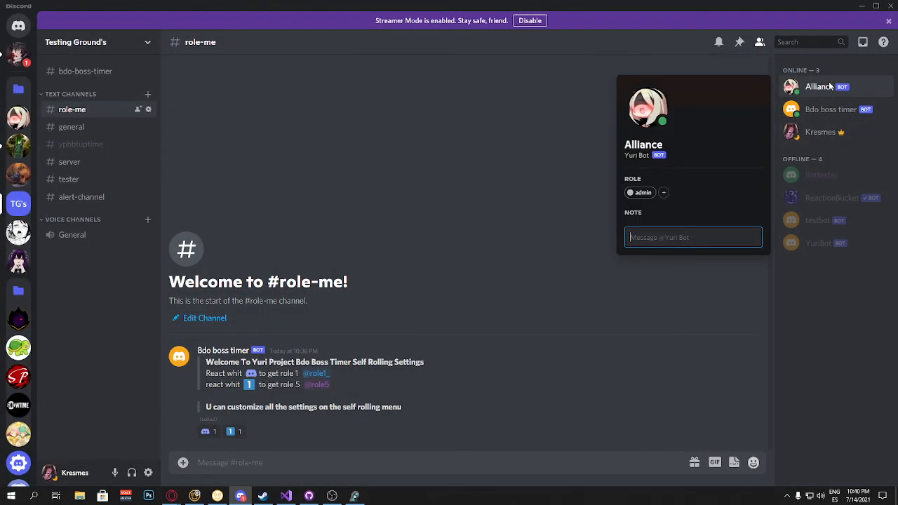
{"action": "right_click", "coordinate": [829, 86]}
{"action": "mouse_move", "coordinate": [757, 302]}
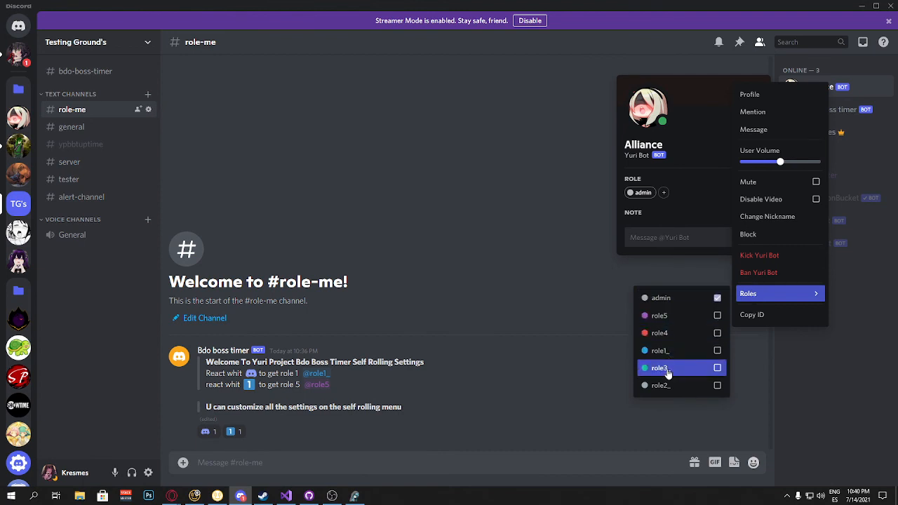
{"action": "left_click", "coordinate": [563, 257]}
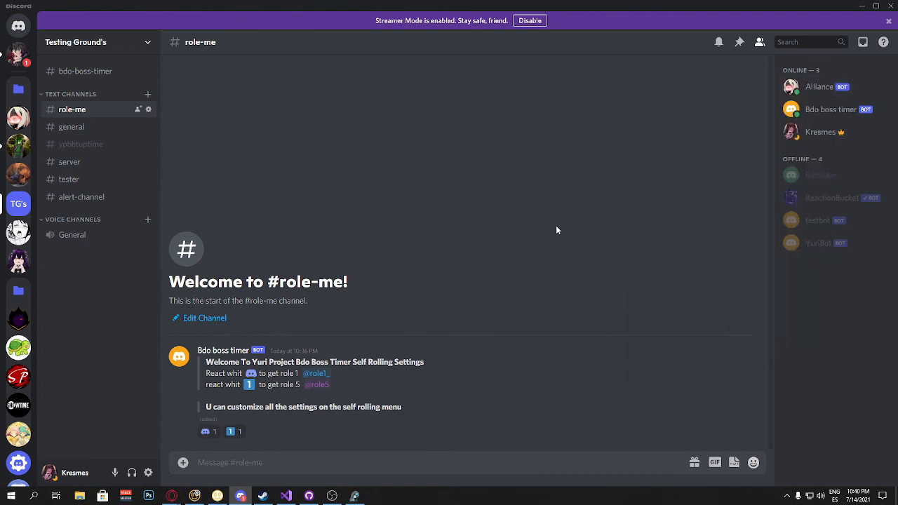
{"action": "right_click", "coordinate": [817, 110]}
{"action": "mouse_move", "coordinate": [754, 329]}
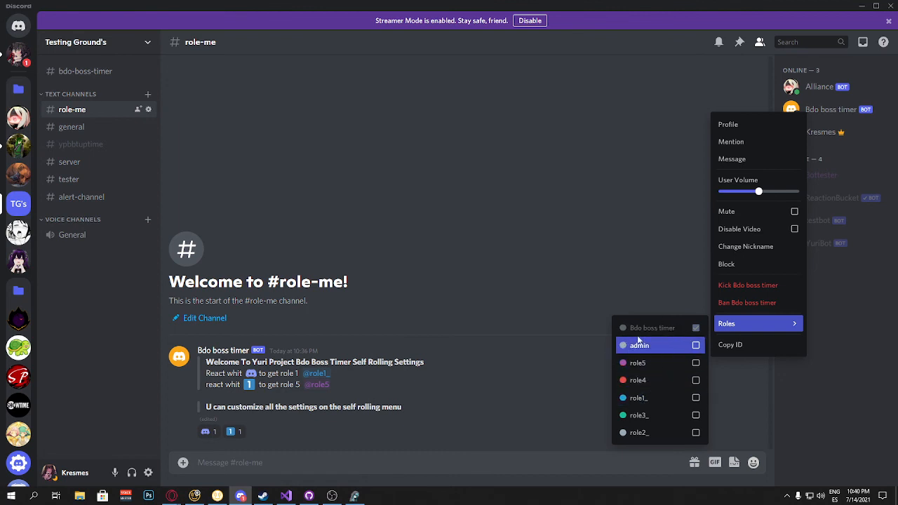
{"action": "left_click", "coordinate": [544, 237]}
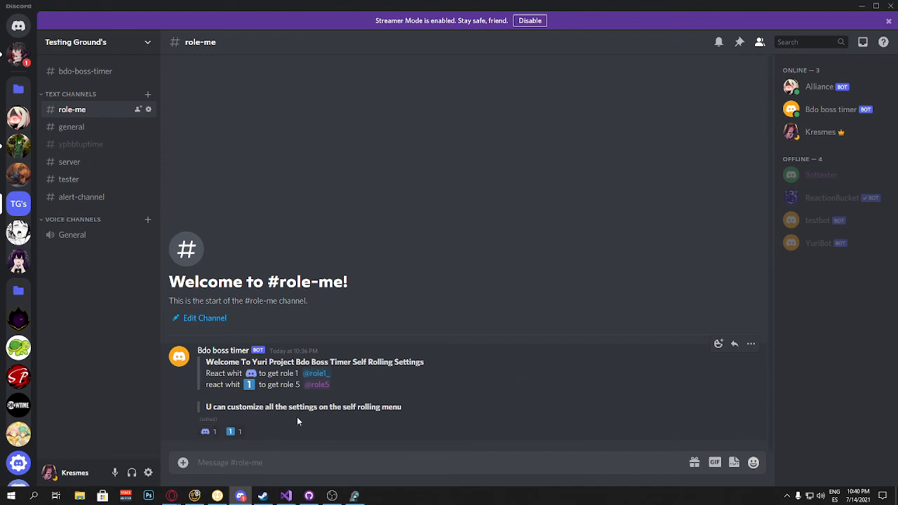
Step: Test self rolling by adding and removing both emoji reactions on the role message, checking the member's roles each time
{"action": "left_click", "coordinate": [817, 133]}
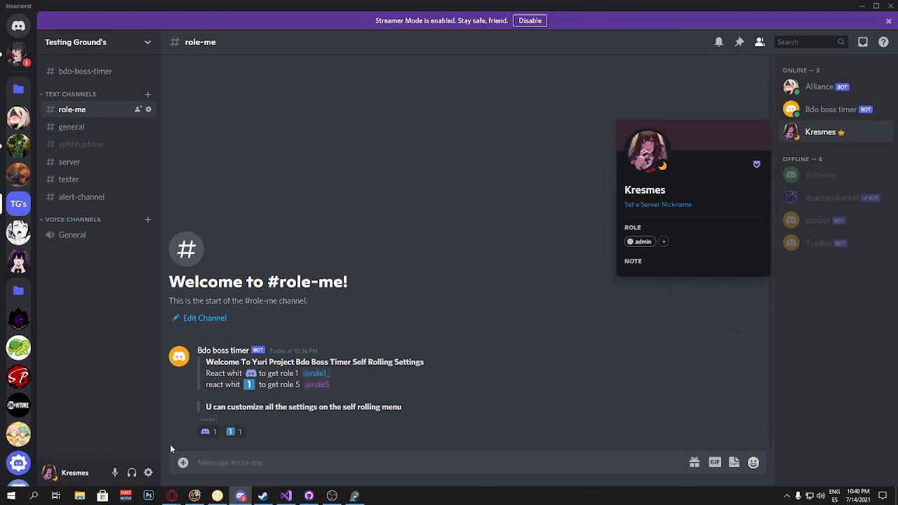
{"action": "left_click", "coordinate": [207, 431]}
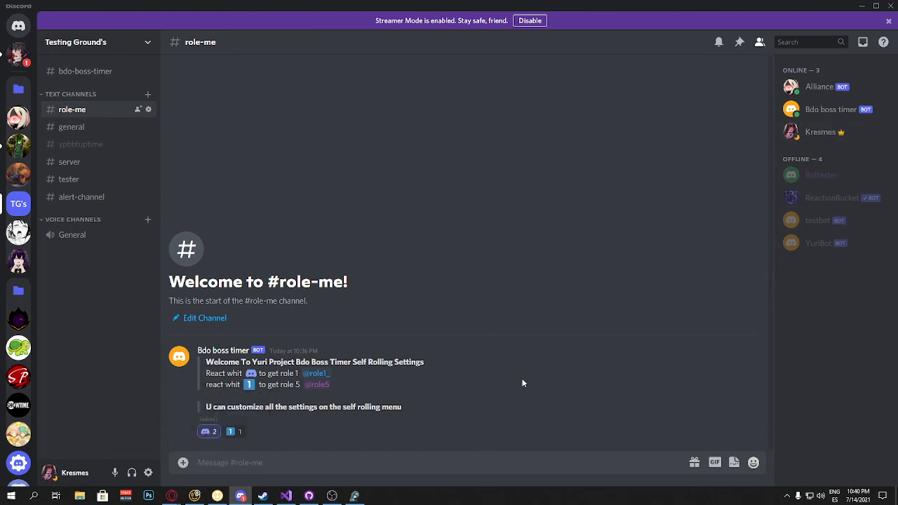
{"action": "left_click", "coordinate": [803, 131]}
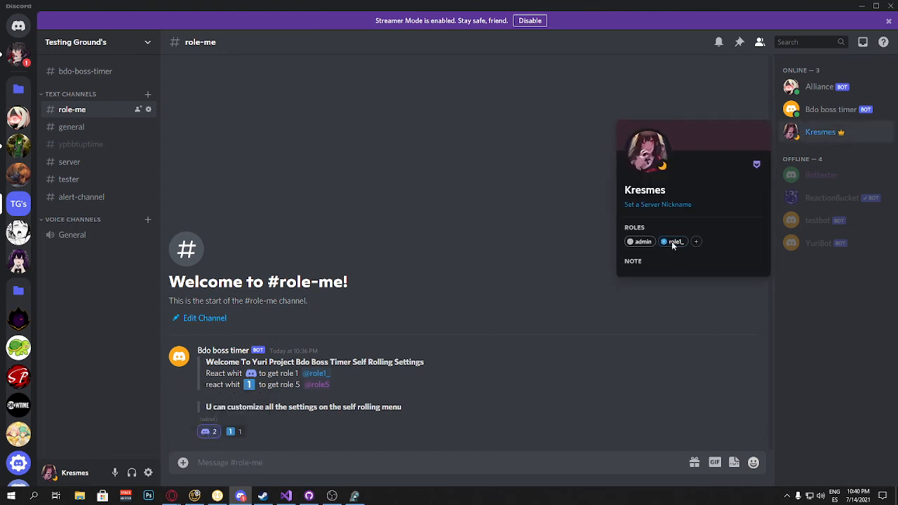
{"action": "left_click", "coordinate": [233, 432]}
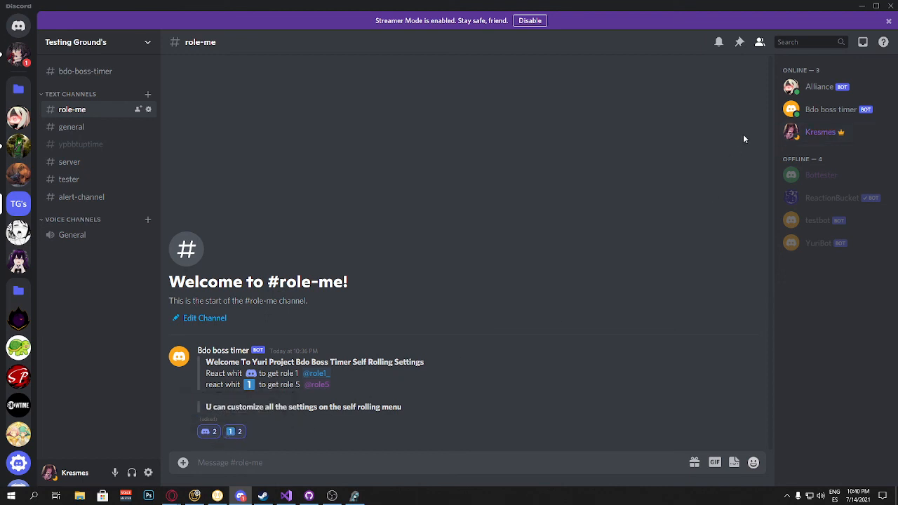
{"action": "left_click", "coordinate": [815, 136]}
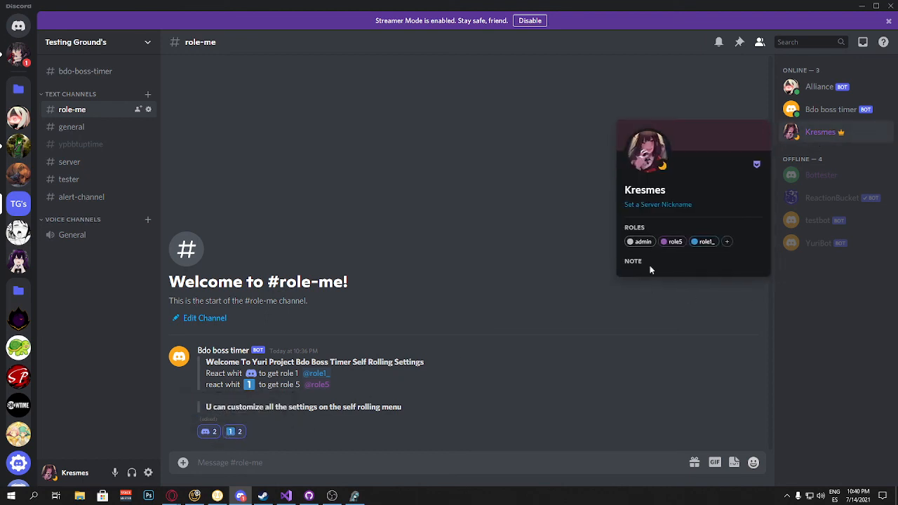
{"action": "left_click", "coordinate": [234, 431]}
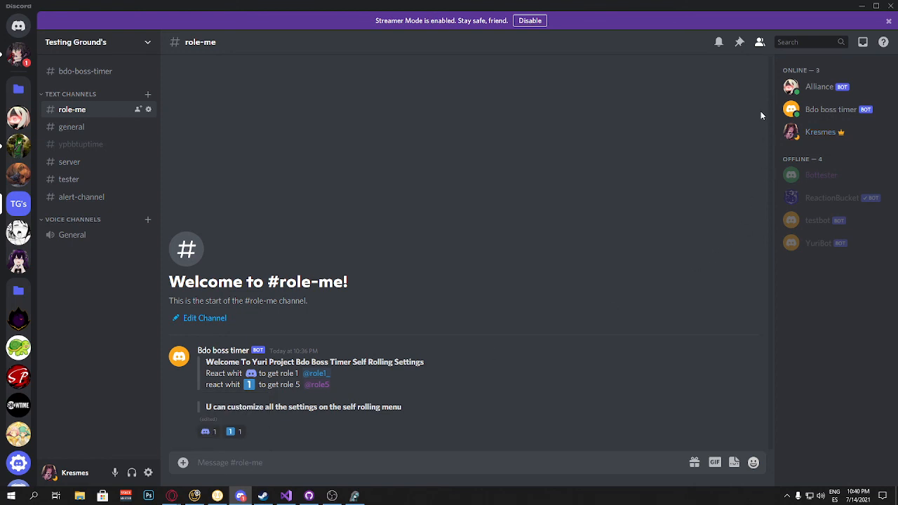
{"action": "left_click", "coordinate": [819, 131]}
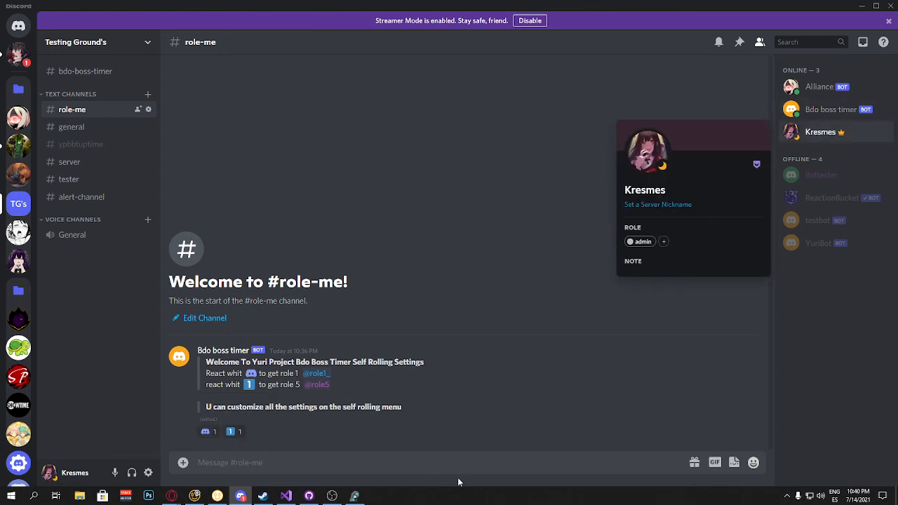
Step: In the boss timer app, turn off Enable Self Rolling and return to the home page
{"action": "left_click", "coordinate": [354, 496]}
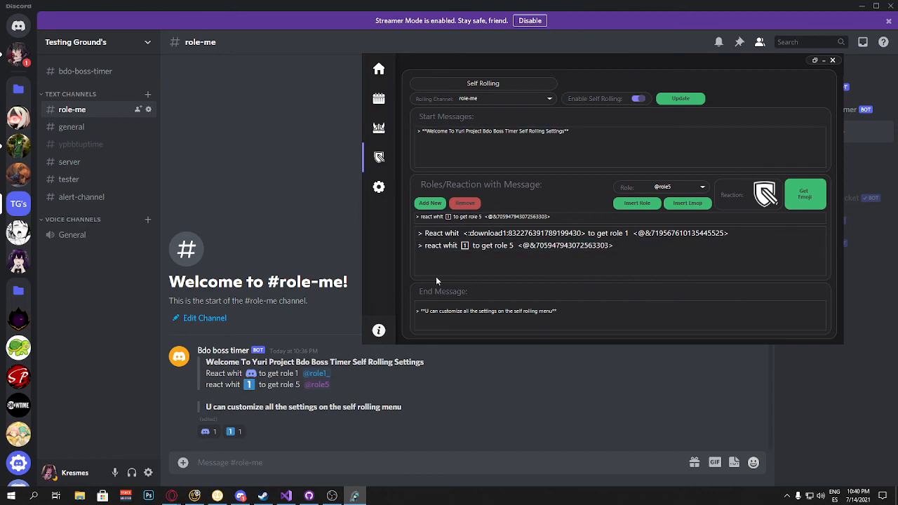
{"action": "left_click", "coordinate": [638, 99]}
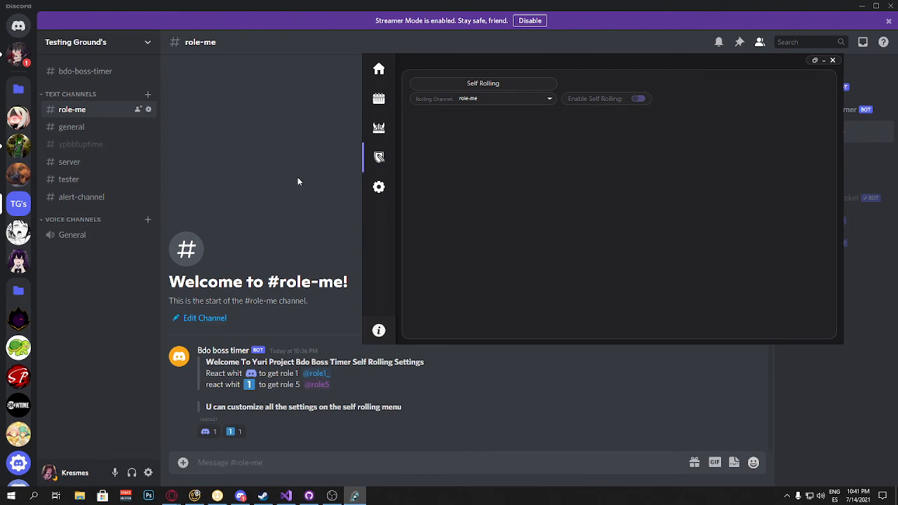
{"action": "left_click", "coordinate": [377, 71]}
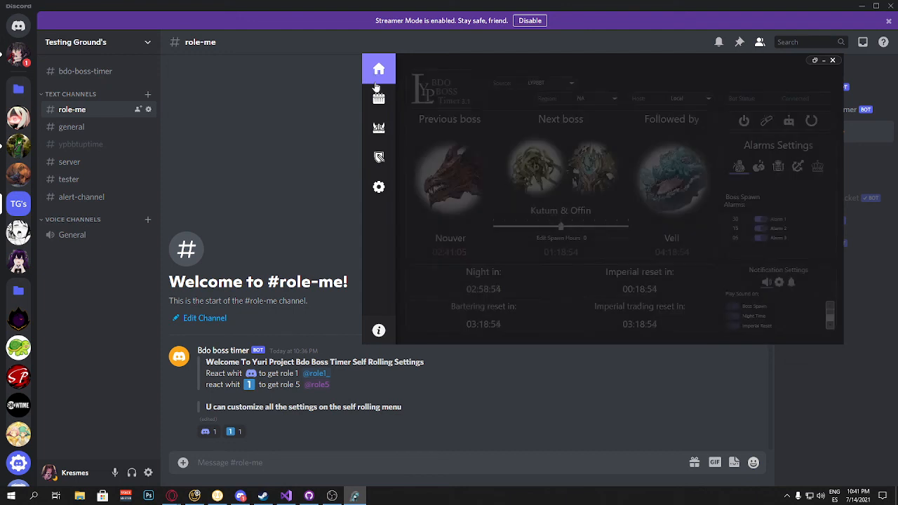